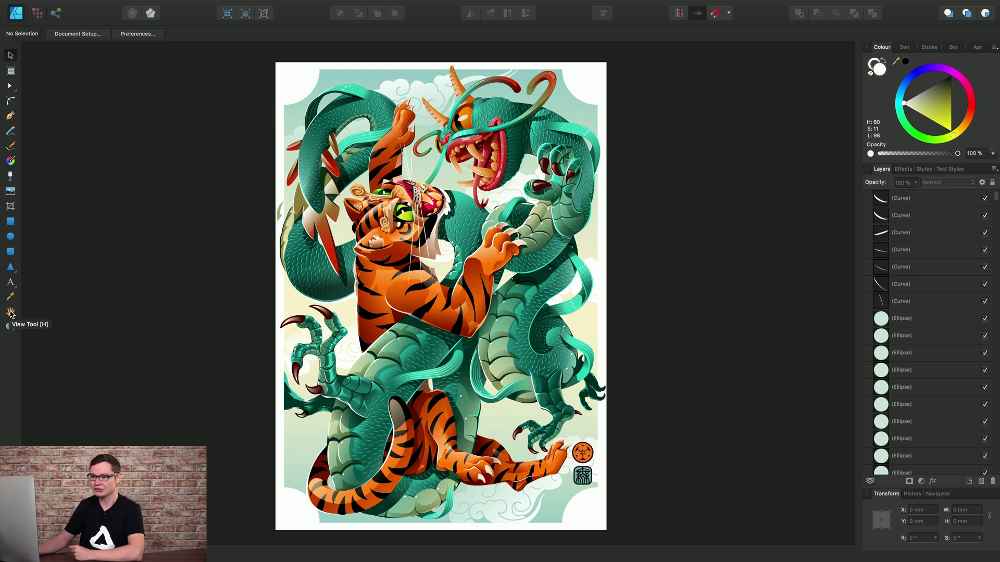
Pan the artwork with the View Tool, then pan with Space held while the Pen Tool is active
left_click(11, 313)
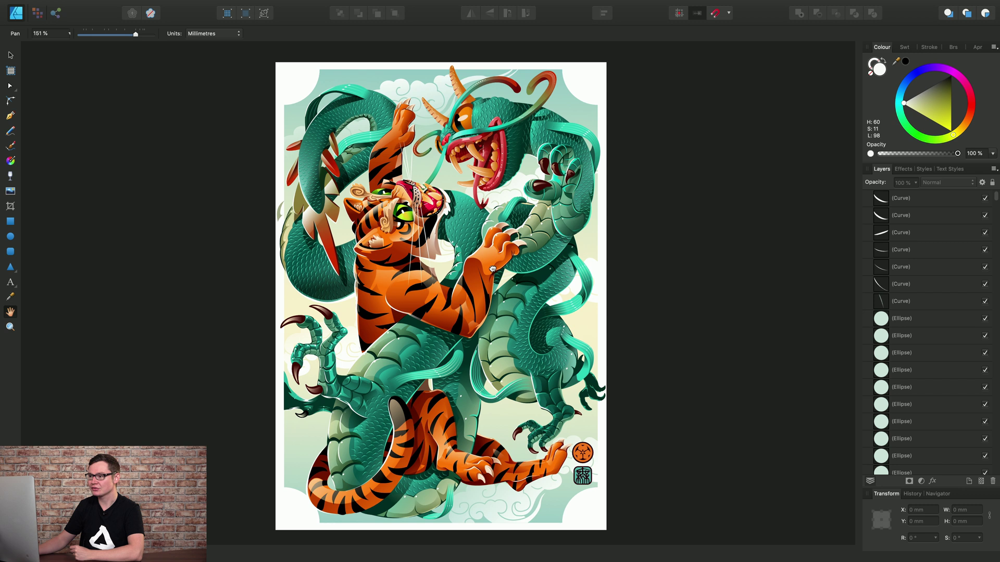
mouse_move(492, 269)
left_mouse_down()
mouse_move(468, 267)
mouse_move(543, 268)
mouse_move(433, 273)
mouse_move(523, 249)
mouse_move(480, 271)
mouse_move(496, 264)
left_mouse_up()
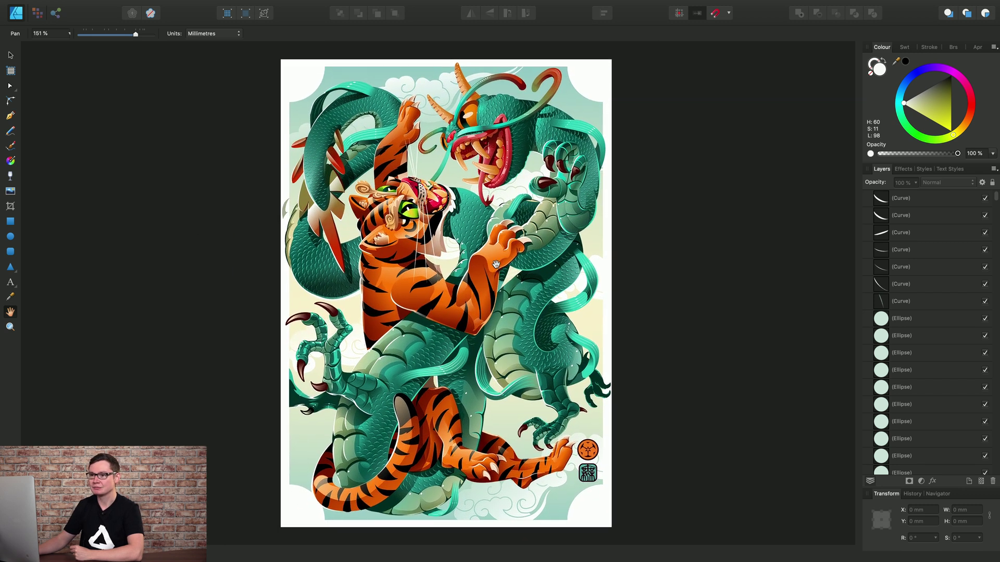
left_click(10, 56)
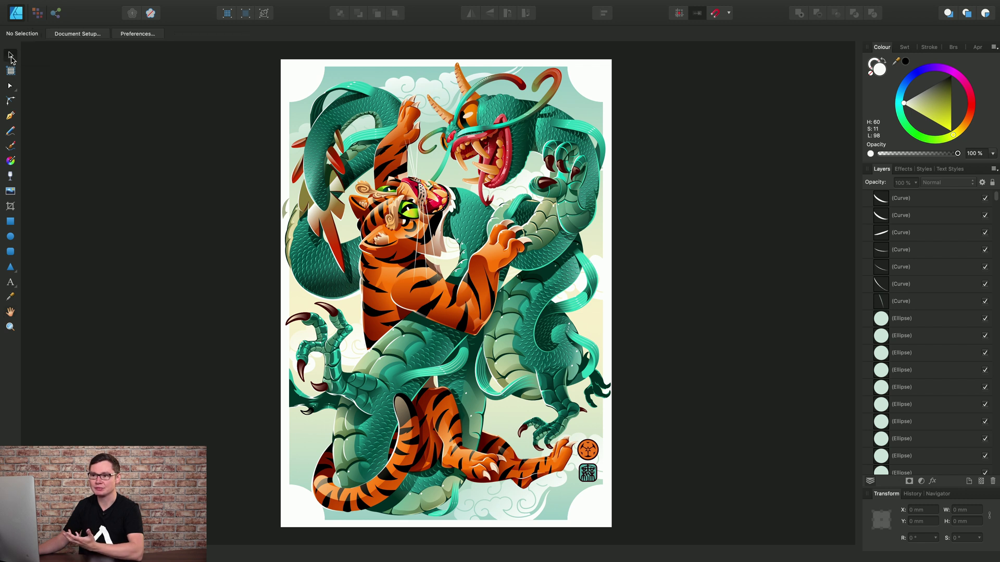
left_click(10, 119)
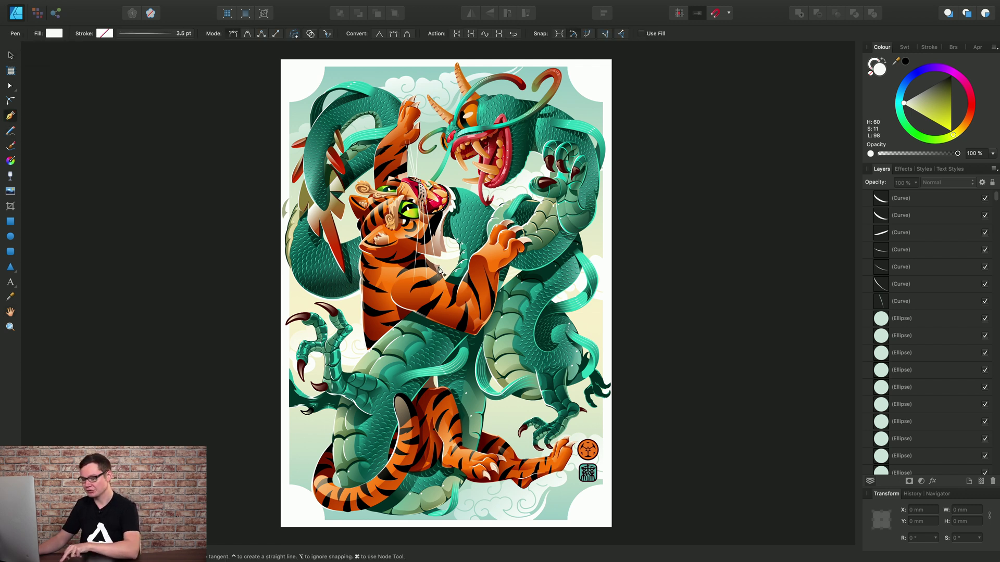
key("space")
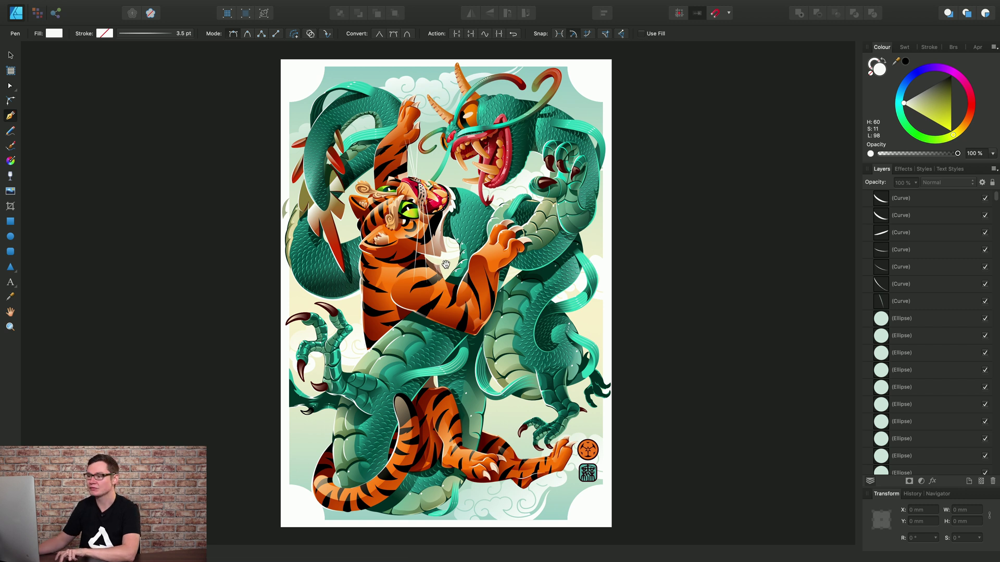
left_click_drag(461, 271, 432, 266)
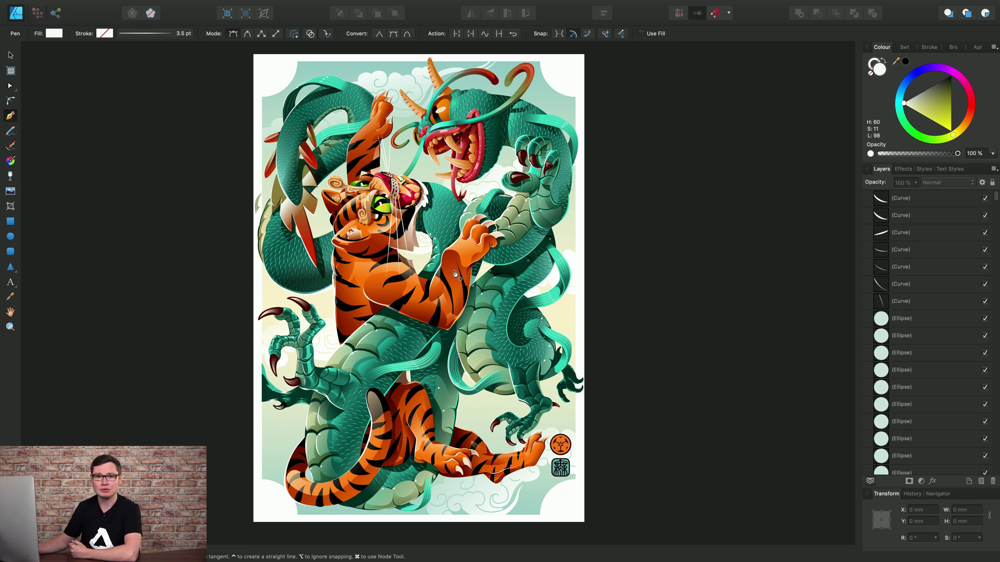
Scroll to pan the canvas right, left, down and back up
scroll(416, 274, "right", 2)
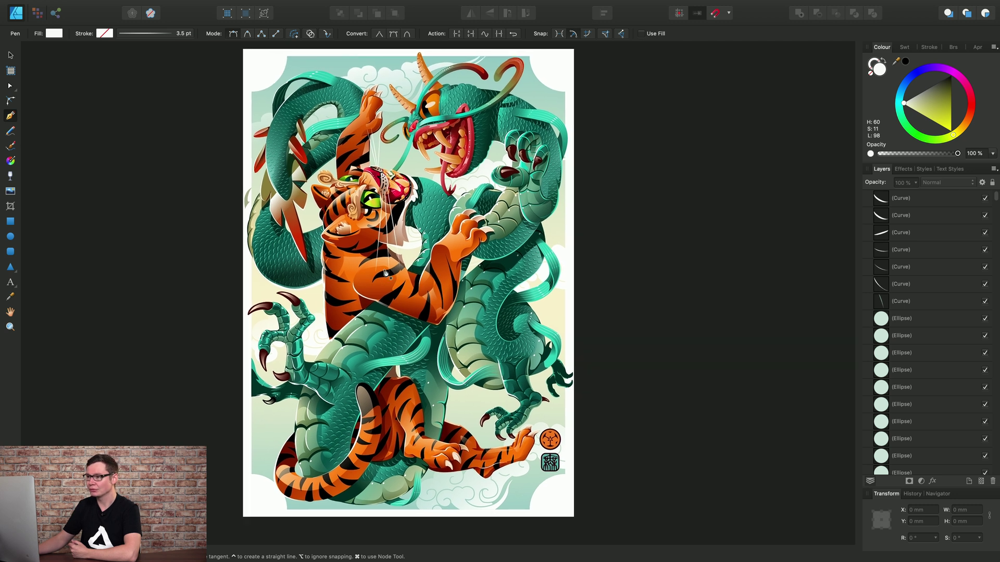
scroll(385, 273, "right", 5)
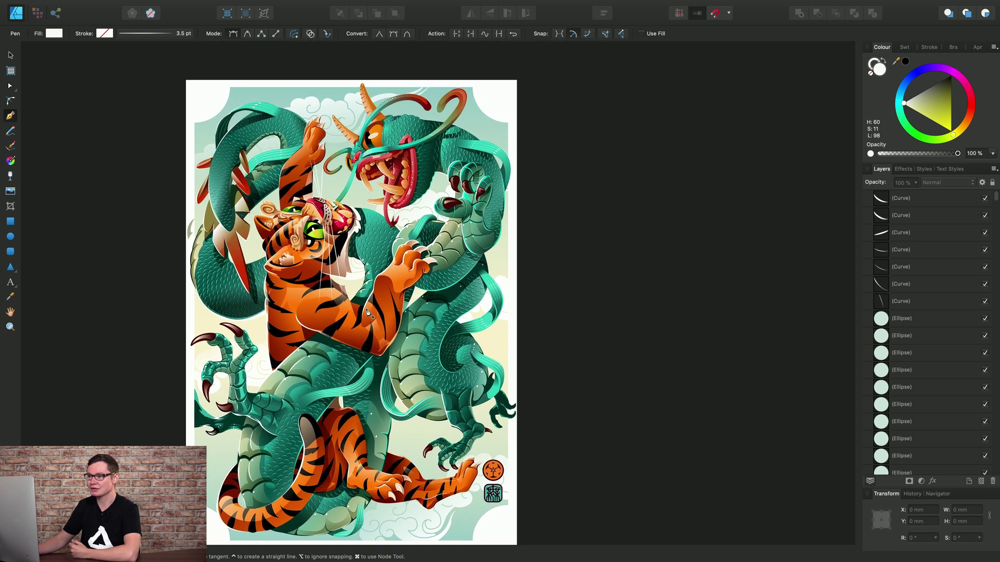
scroll(367, 313, "left", 5)
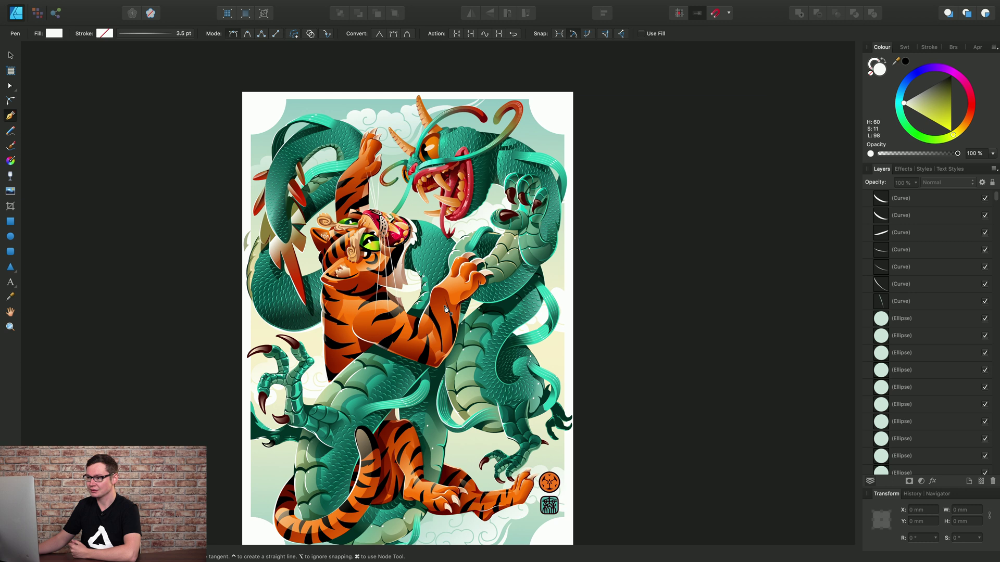
scroll(446, 309, "down", 3)
scroll(445, 309, "left", 3)
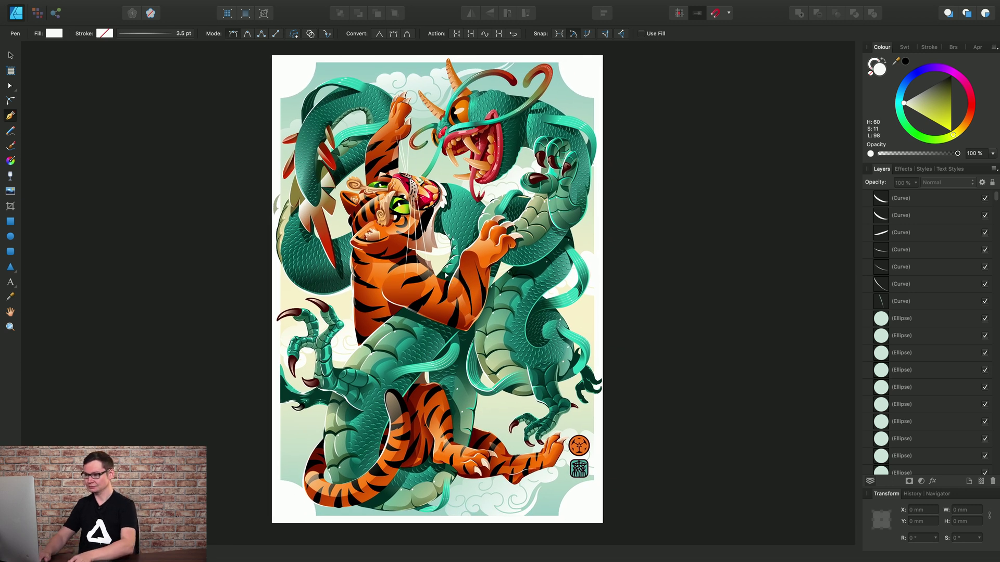
scroll(446, 277, "up", 1)
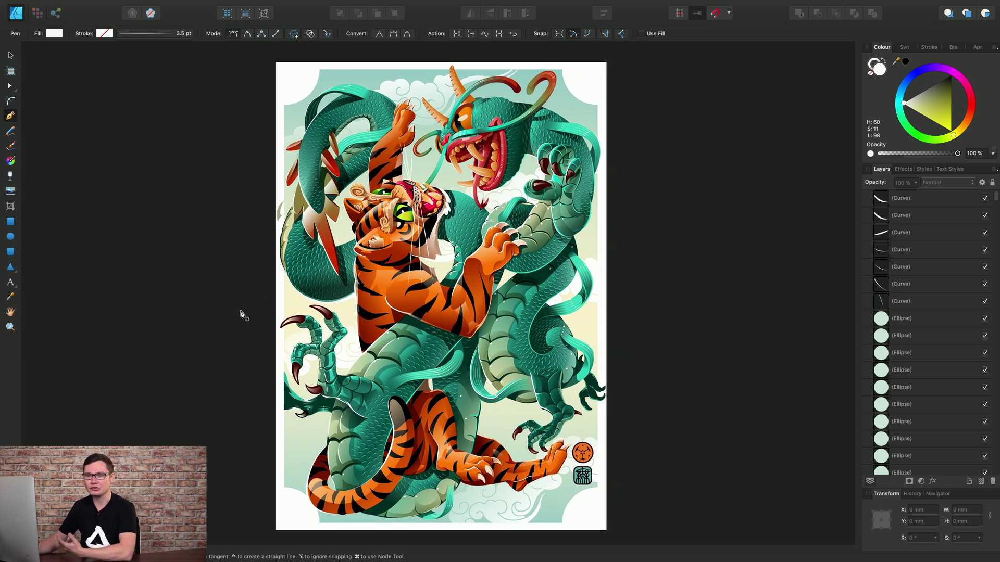
Zoom out and back in to 200% with the Zoom Tool, then return to the Move Tool
left_click(10, 326)
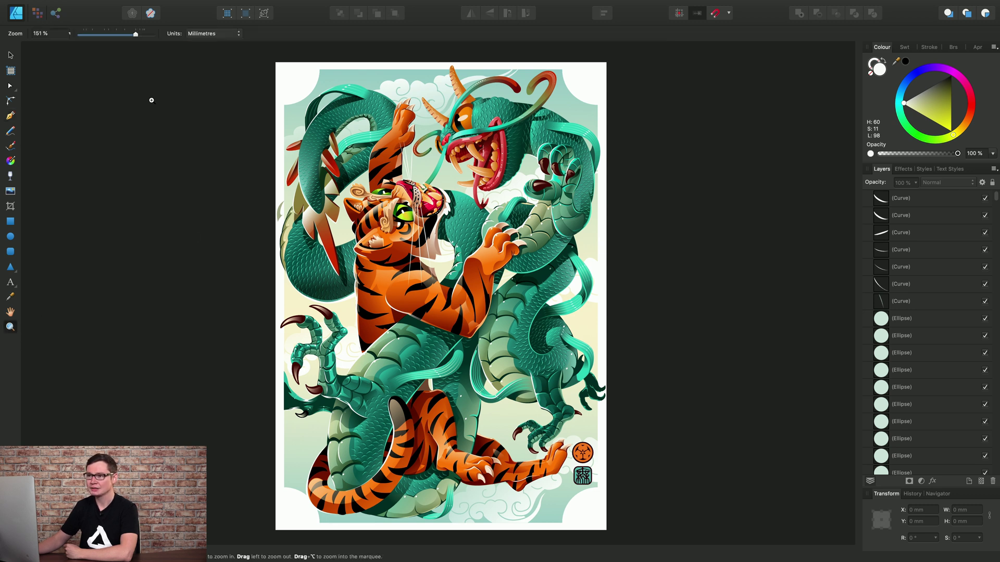
mouse_move(137, 36)
left_mouse_down()
mouse_move(125, 36)
mouse_move(134, 34)
left_mouse_up()
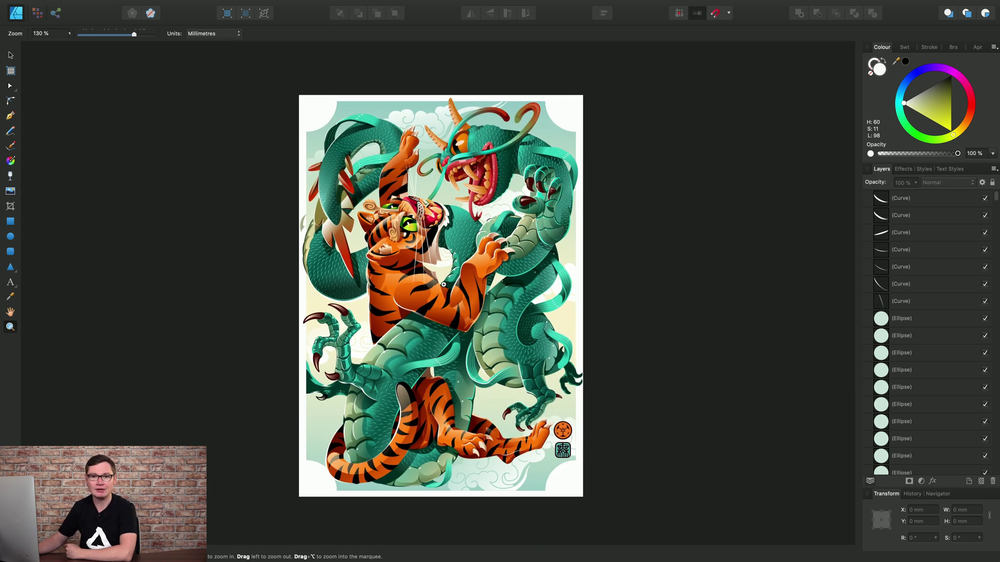
mouse_move(447, 284)
left_mouse_down()
mouse_move(577, 285)
mouse_move(385, 290)
mouse_move(450, 285)
left_mouse_up()
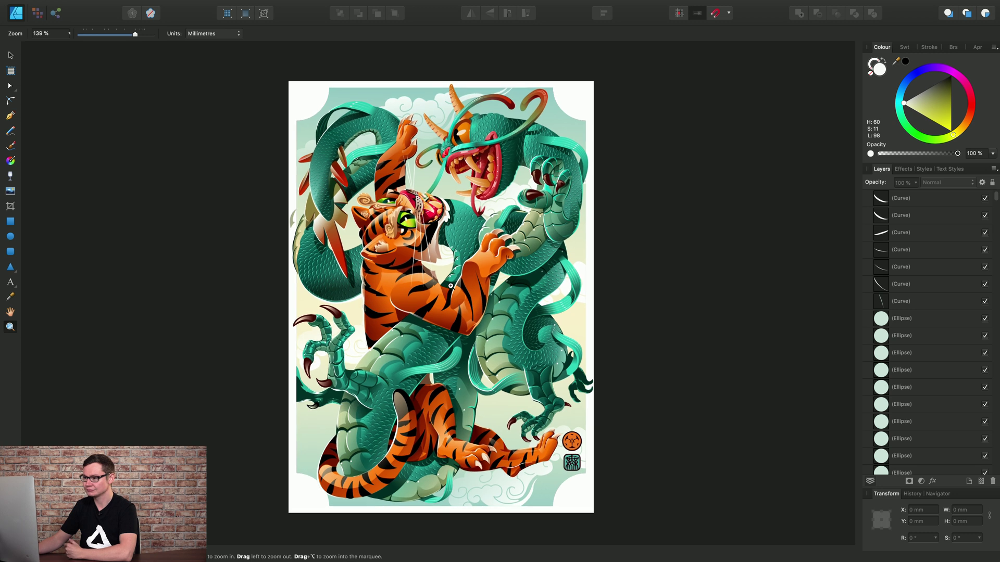
left_click(13, 56)
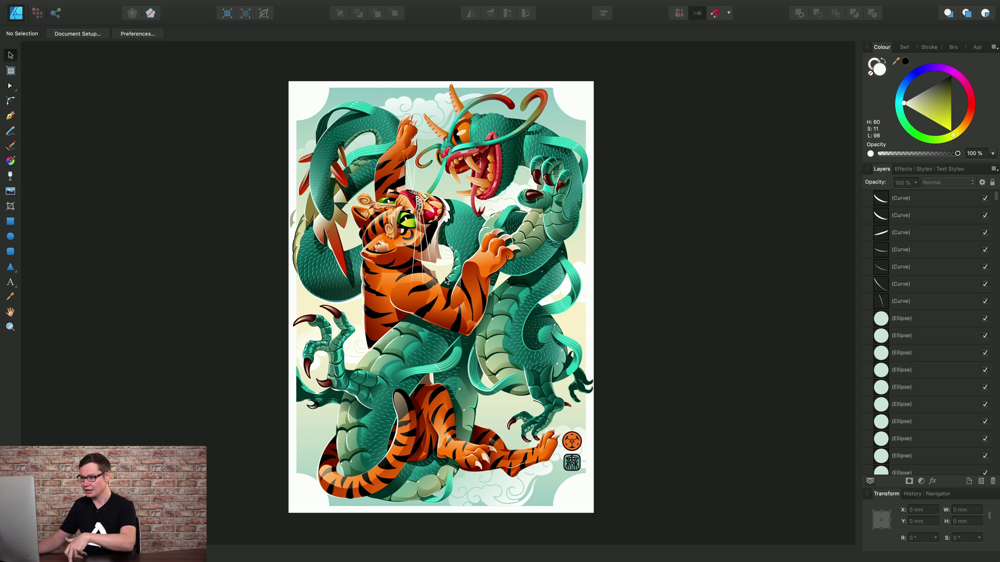
Scroll-zoom in on the tiger's face and claws, then out until the whole page fits
scroll(445, 280, "up", 6)
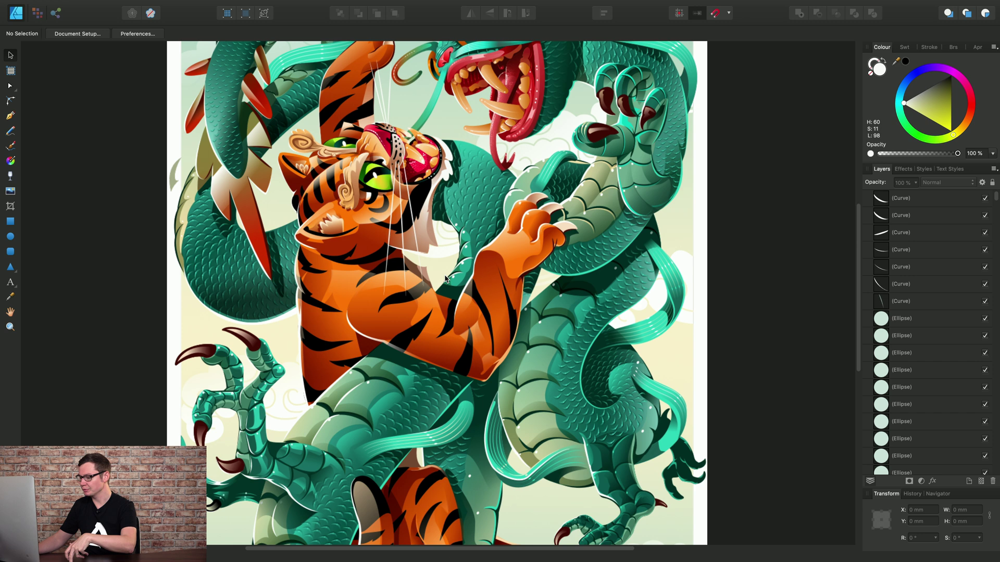
scroll(445, 279, "up", 4)
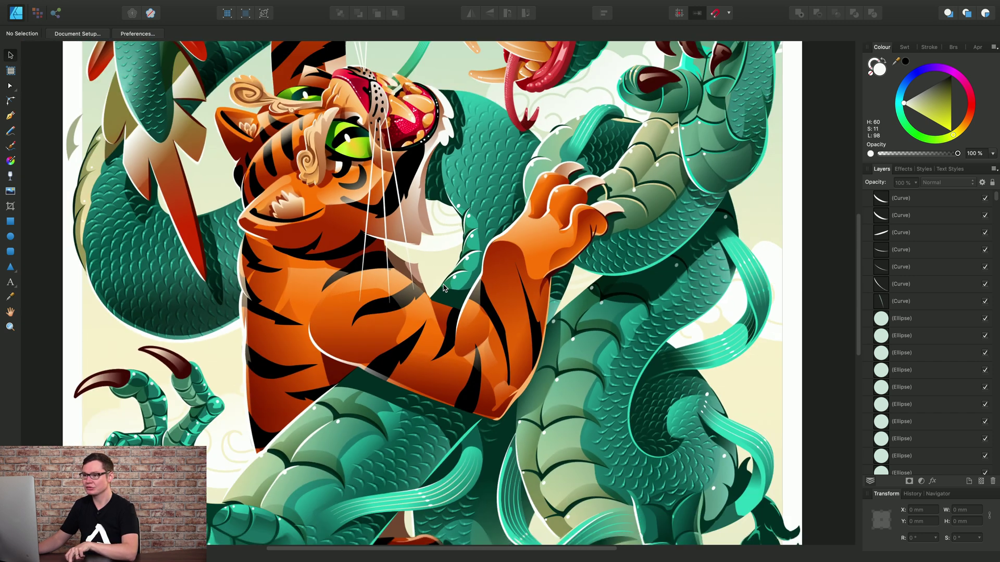
scroll(445, 288, "down", 10)
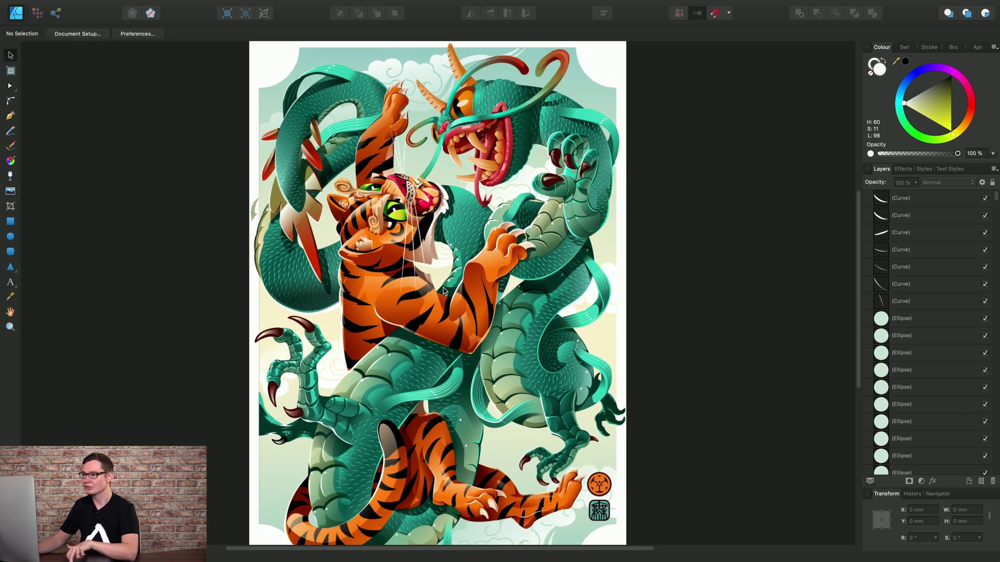
scroll(444, 290, "down", 2)
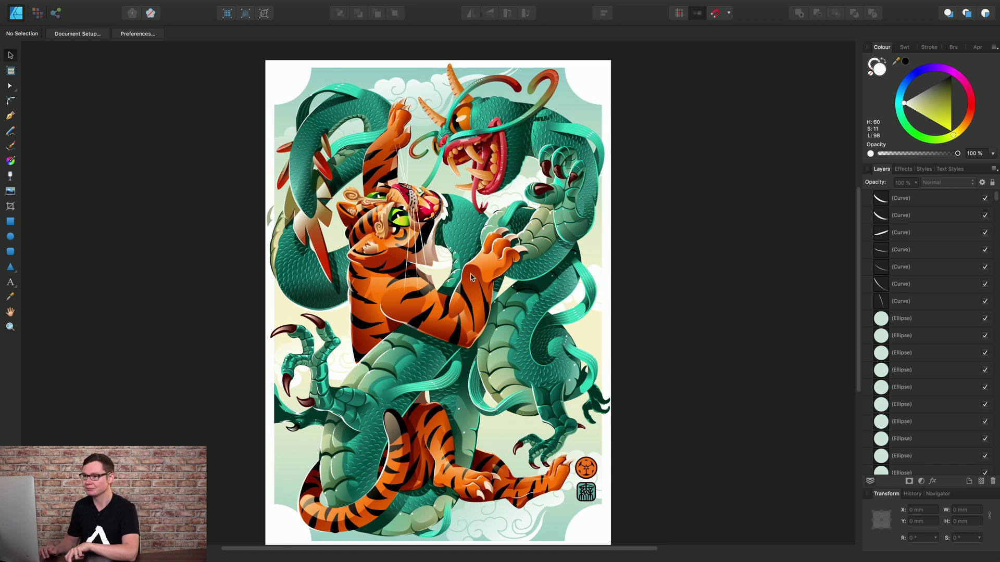
scroll(471, 277, "down", 1)
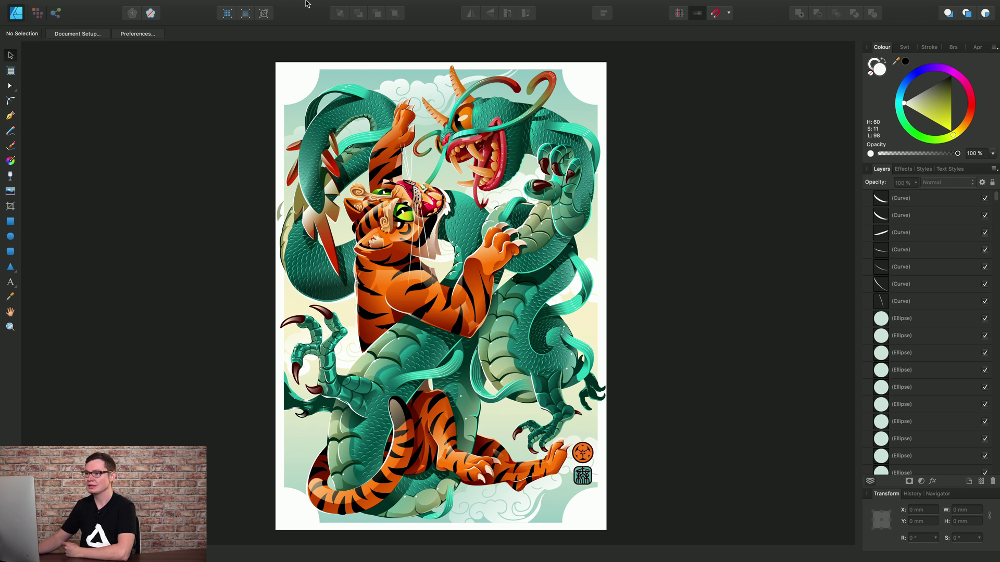
Zoom in with Cmd+=, then use Cmd+0 to fit the artwork to the canvas height
left_click(252, 6)
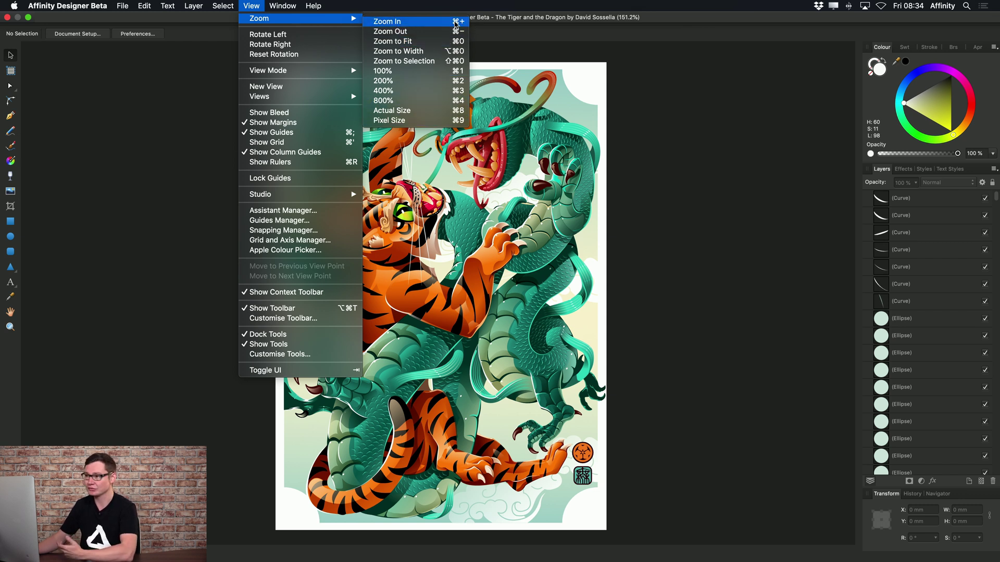
left_click(498, 262)
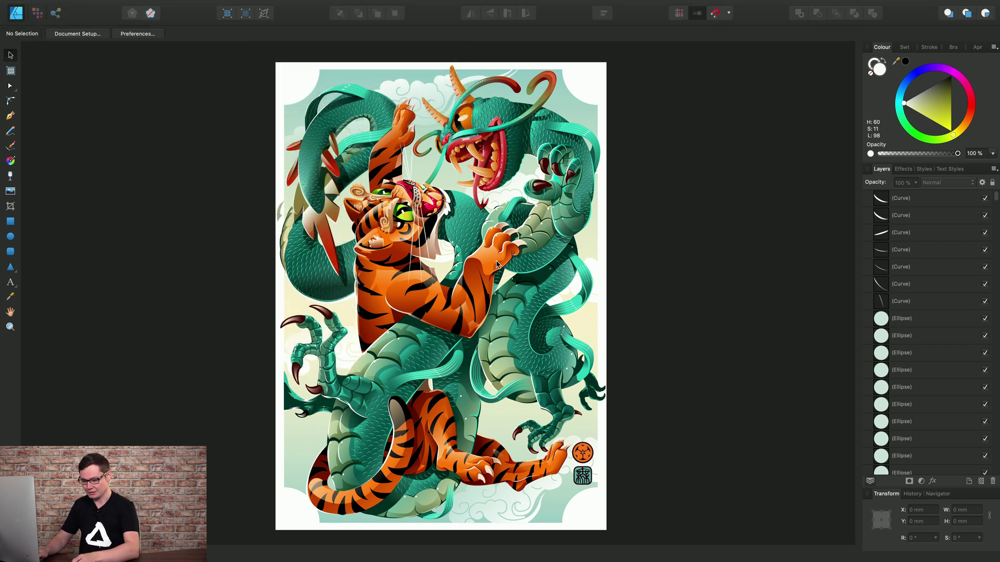
key("super+equal")
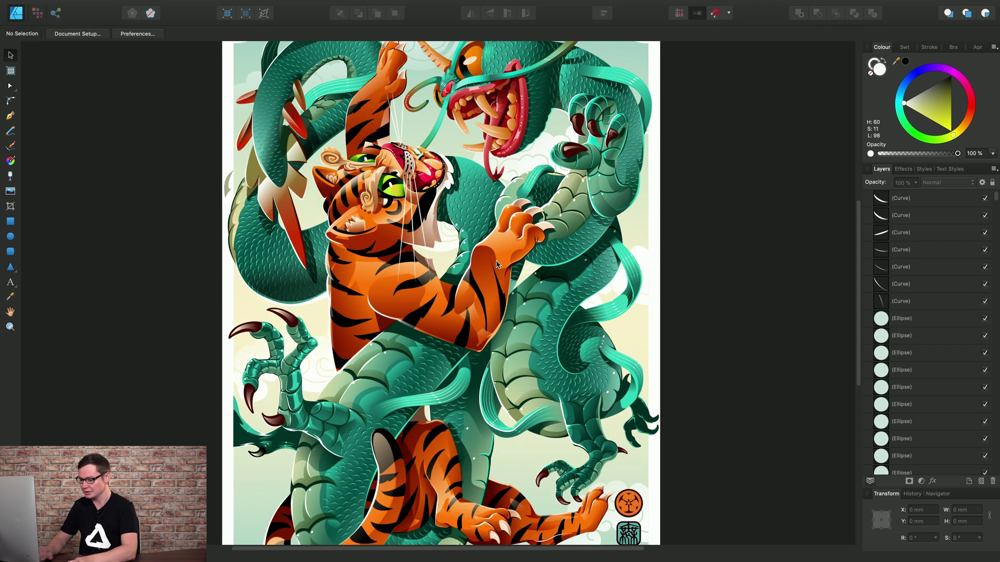
key("super+equal")
key("super+0")
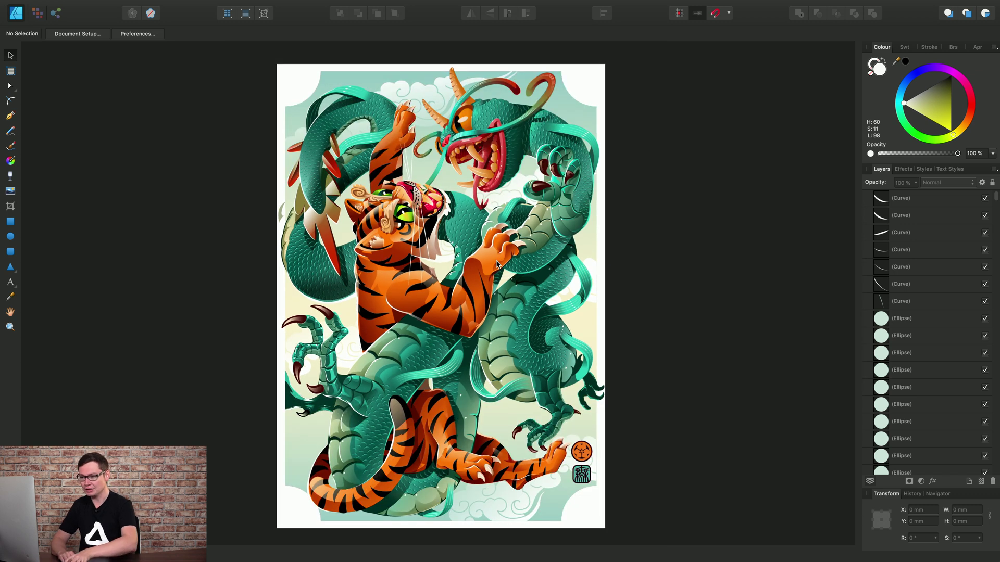
key("super+minus")
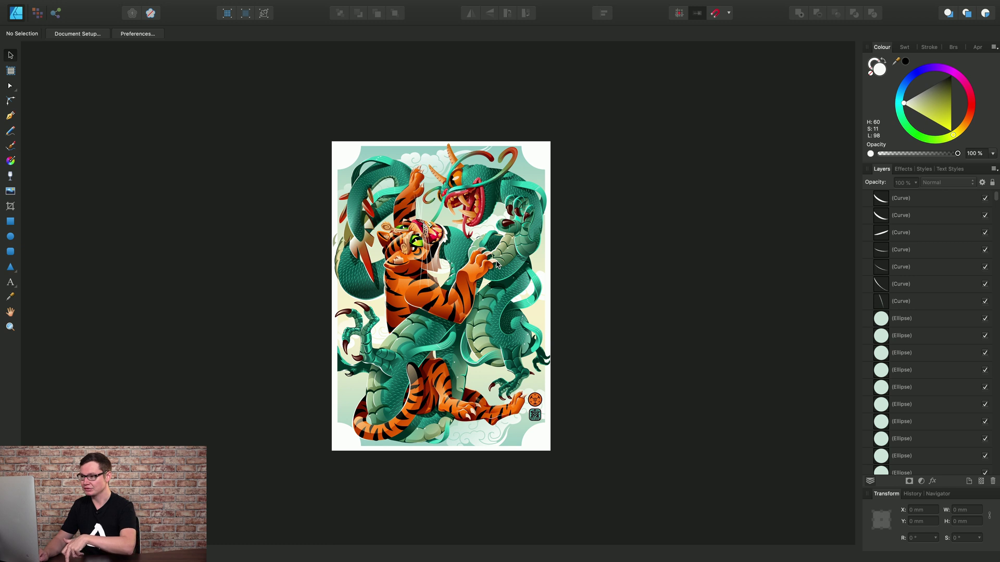
key("super+0")
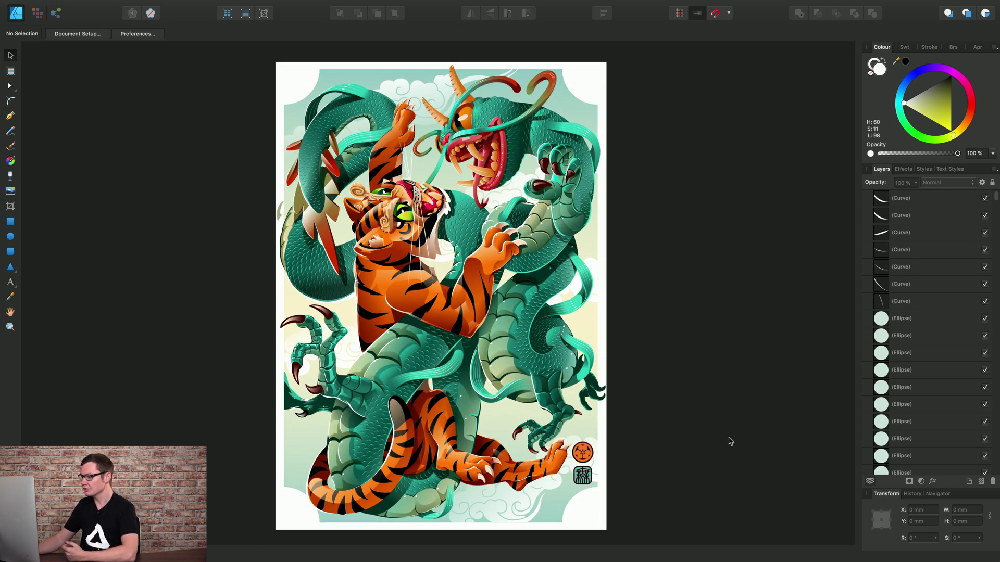
Show the Navigator, switch it to Advanced mode, and reset the view to 100% zoom
left_click(936, 494)
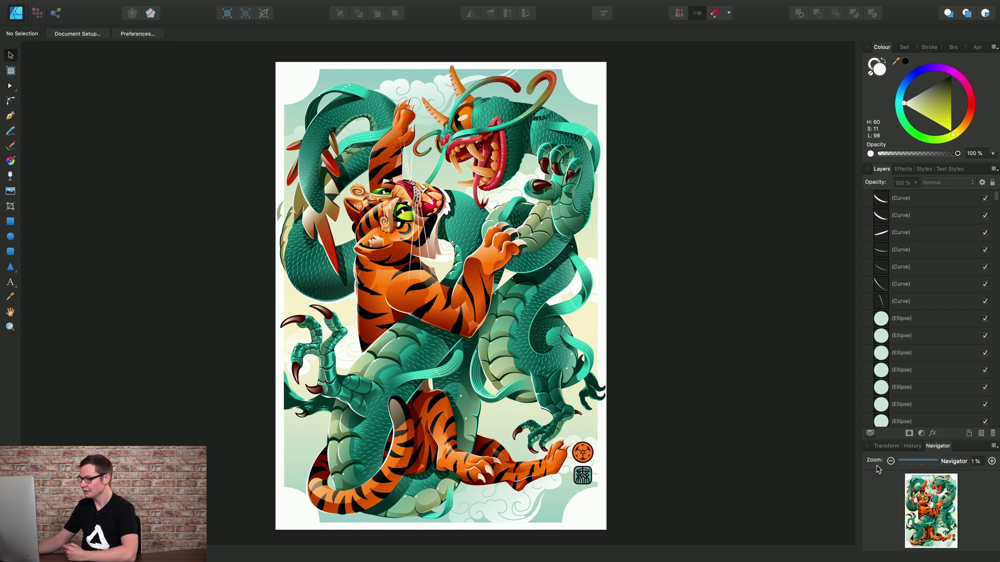
mouse_move(944, 461)
left_mouse_down()
mouse_move(933, 464)
mouse_move(946, 467)
left_mouse_up()
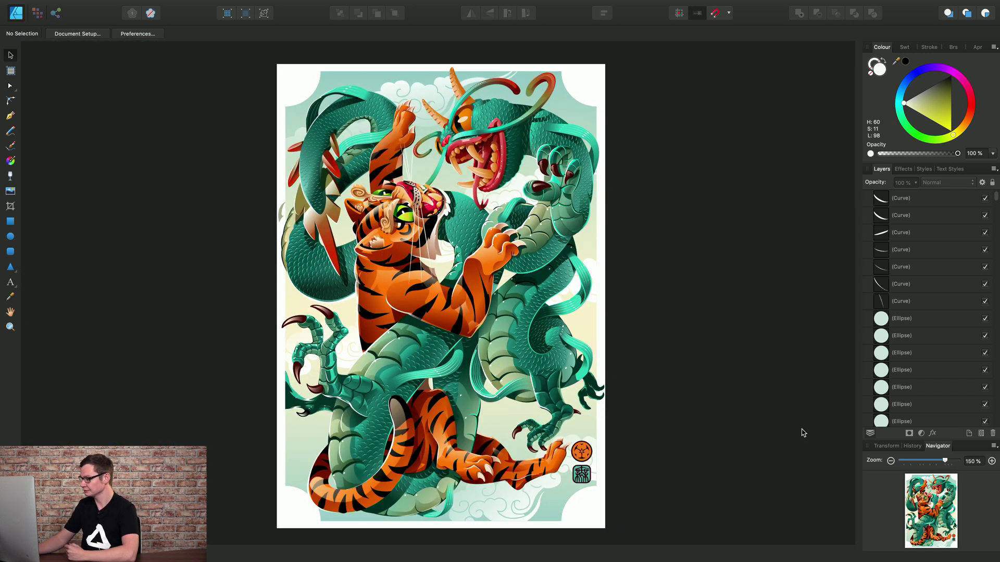
left_click(994, 449)
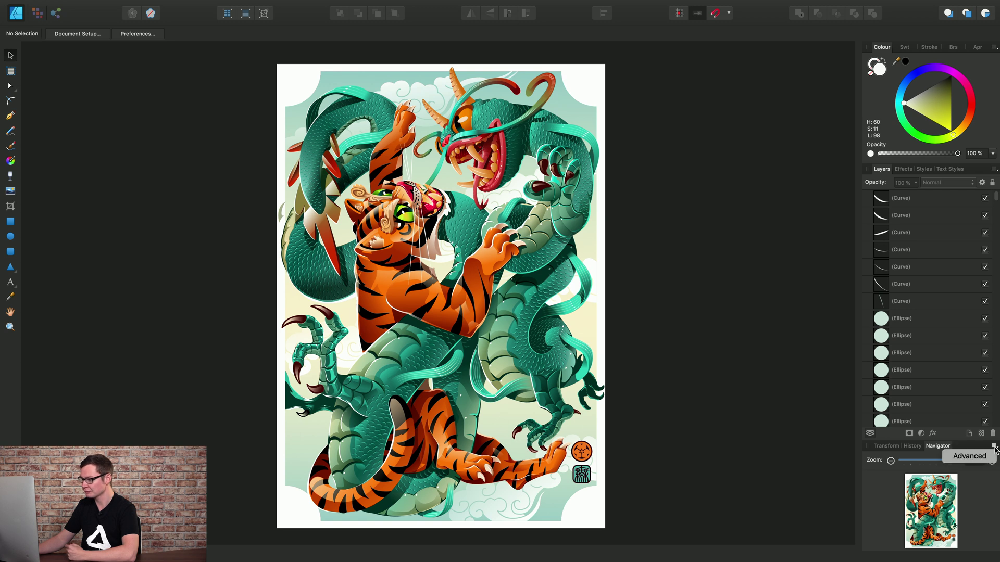
left_click(967, 458)
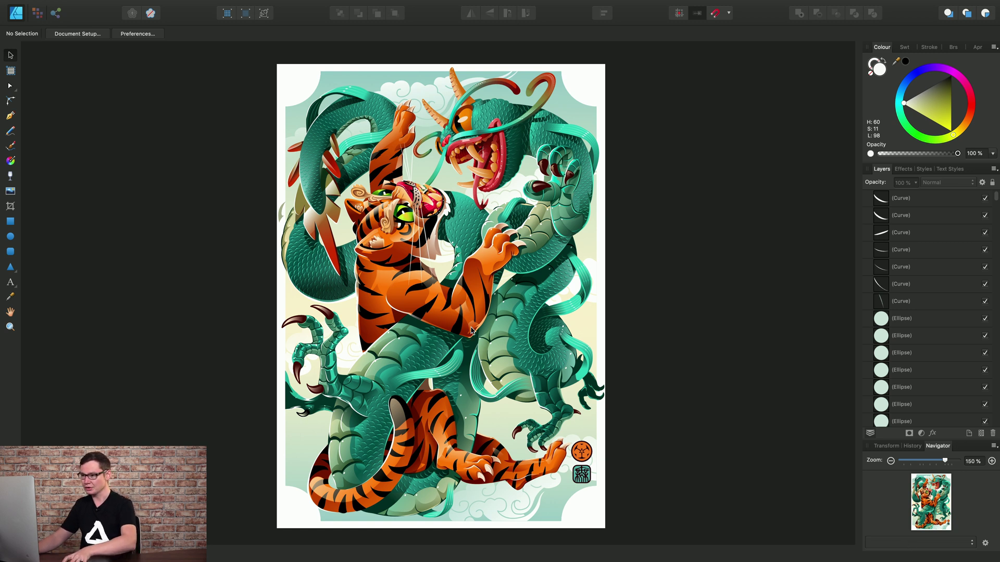
key("super+1")
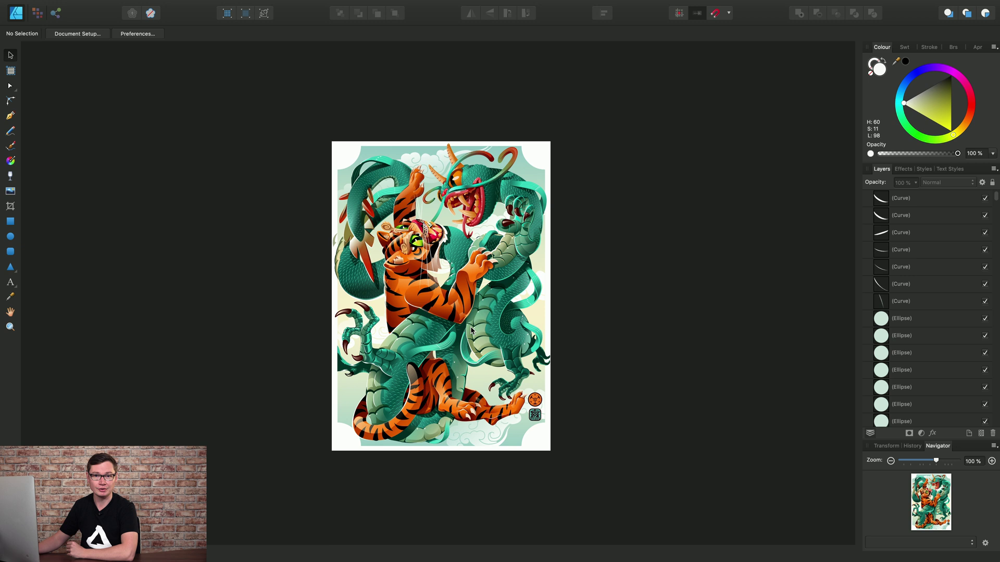
Add a Navigator view point from the current view and rename it '100%'
left_click(986, 543)
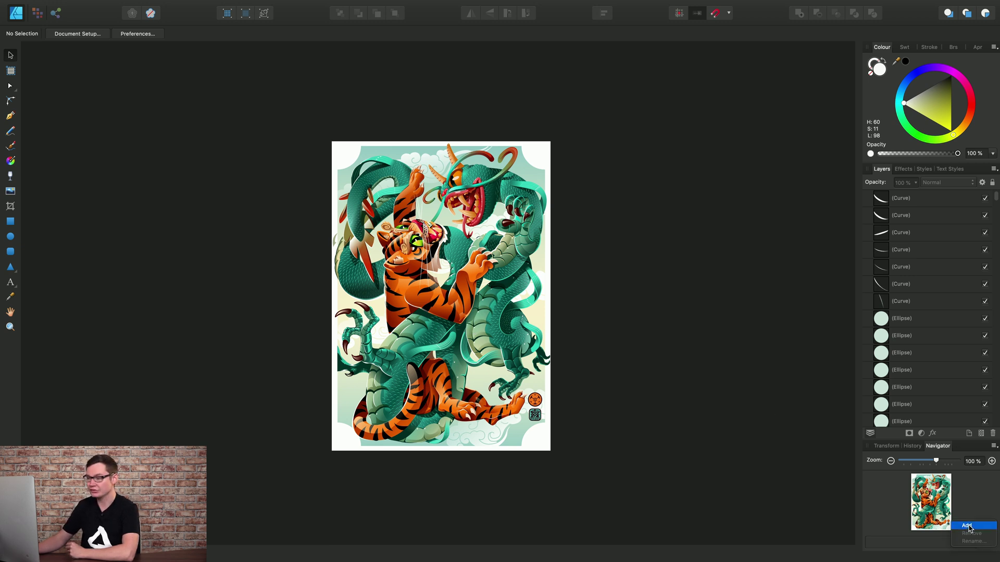
left_click(968, 526)
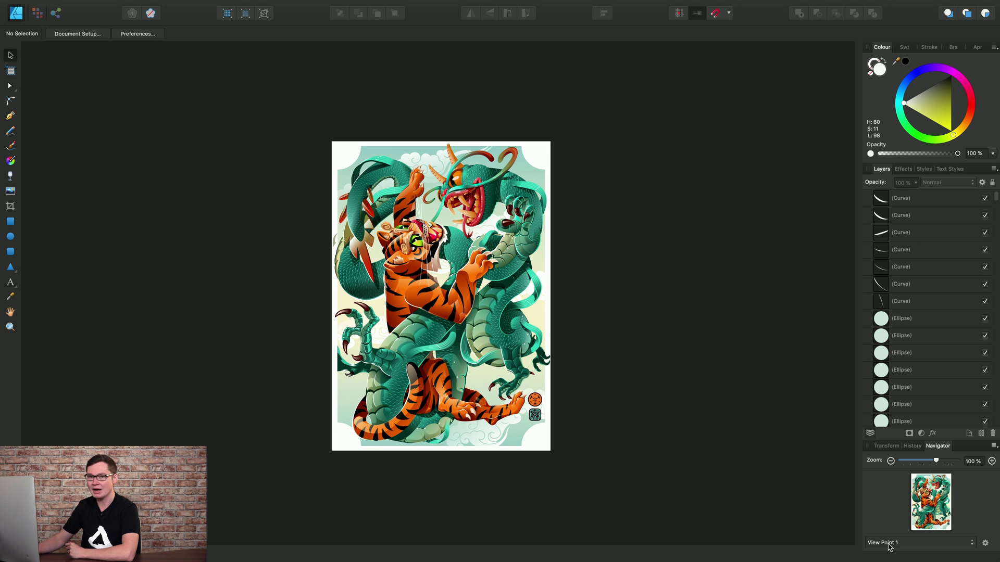
left_click(985, 543)
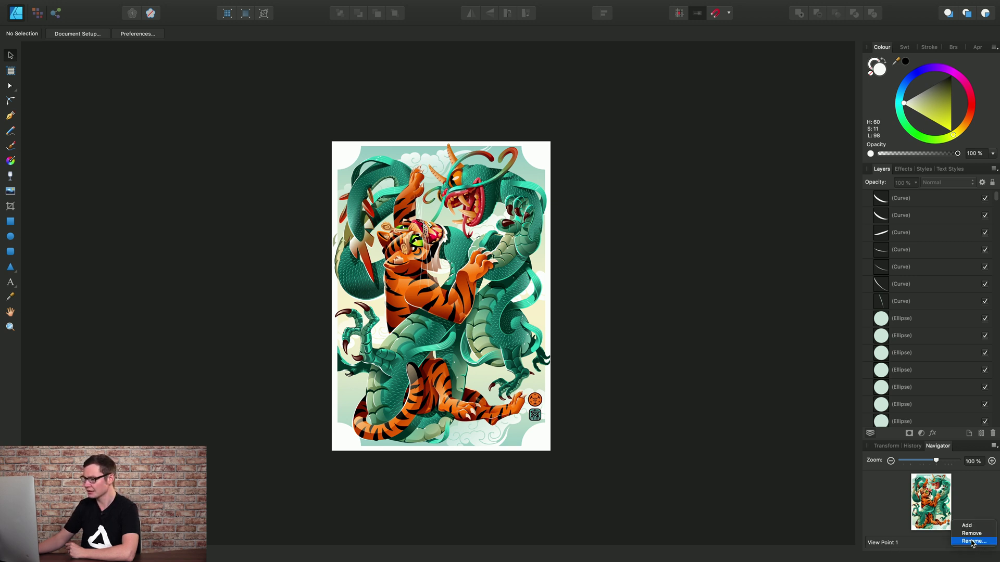
left_click(972, 542)
type("1")
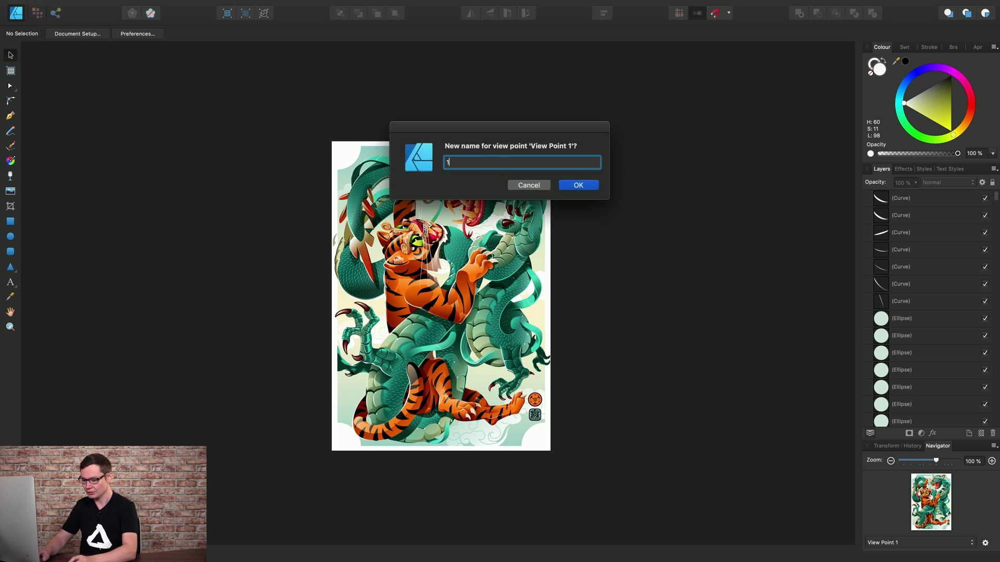
type("00%")
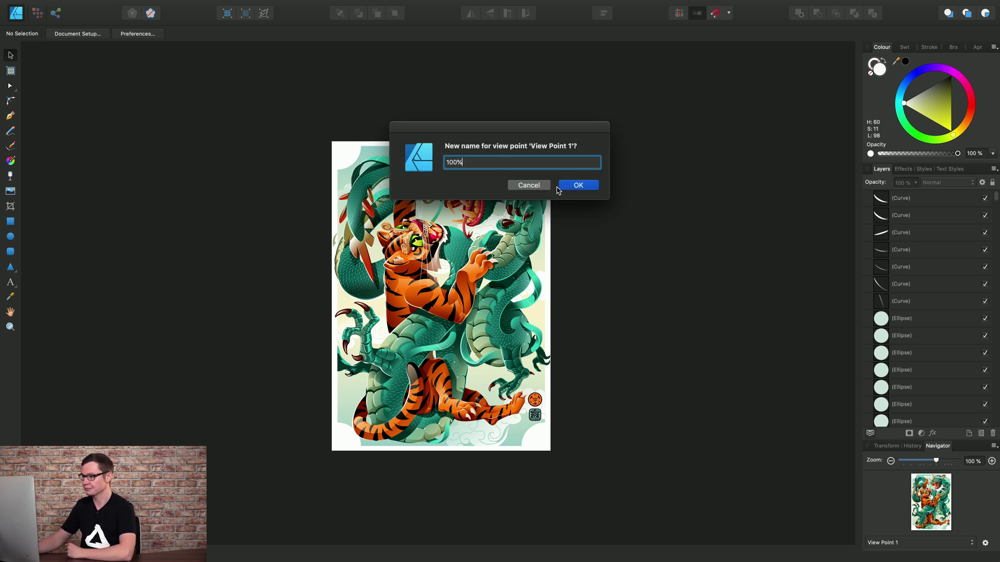
left_click(568, 186)
Zoom to 1434% on the tiger's green eyes and save it as view point 'Green Eyes'
scroll(419, 223, "up", 10)
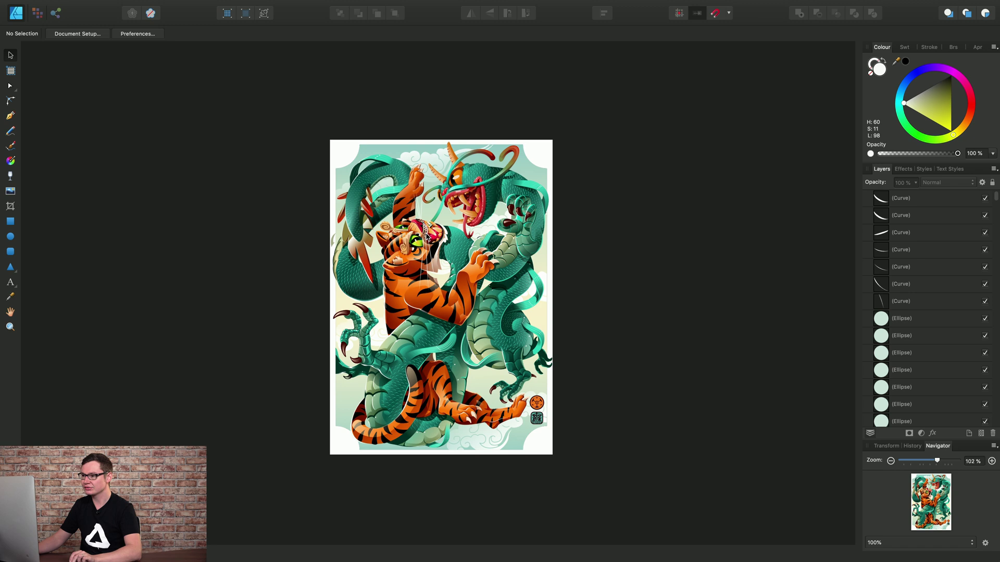
scroll(399, 240, "up", 15)
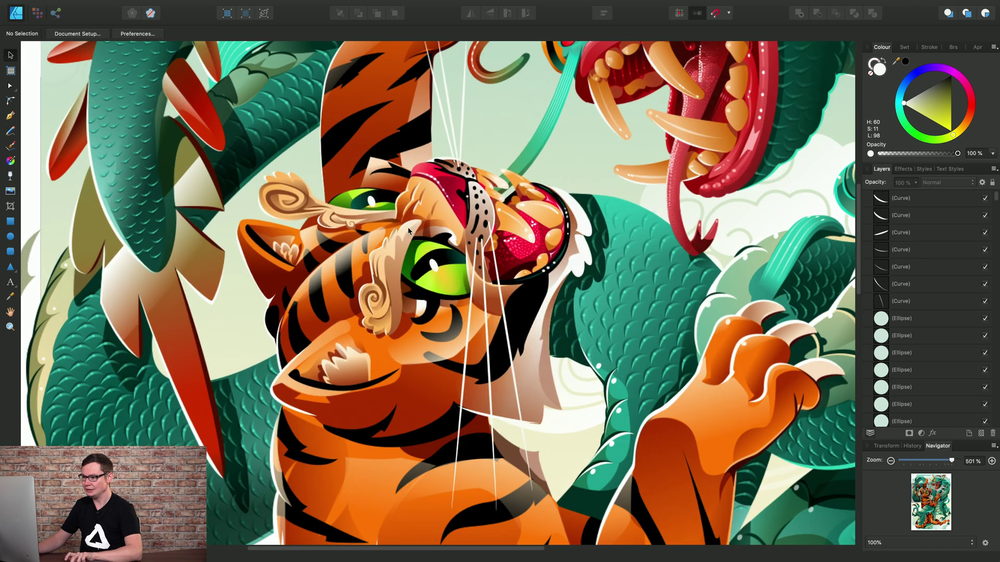
scroll(387, 218, "up", 5)
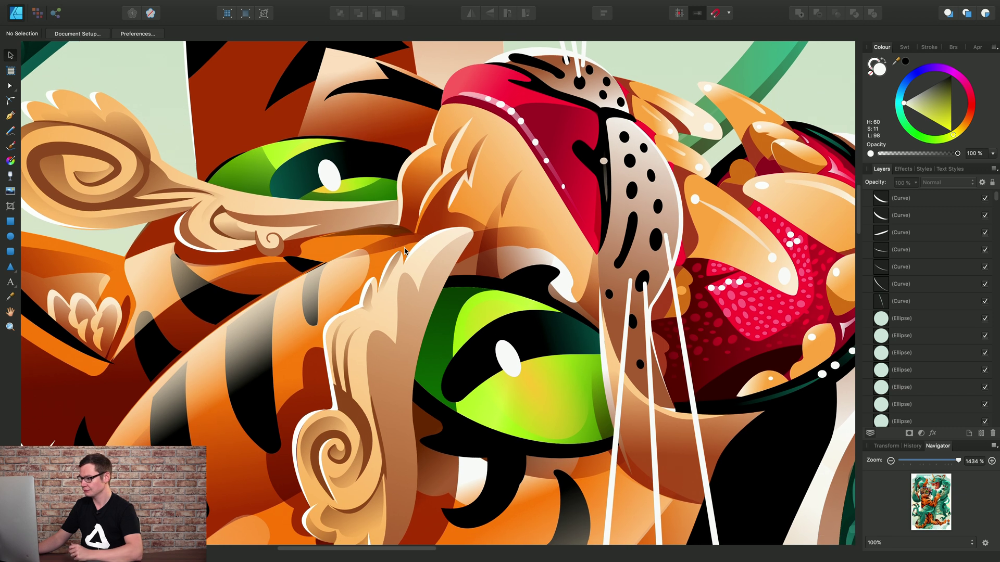
left_click(985, 543)
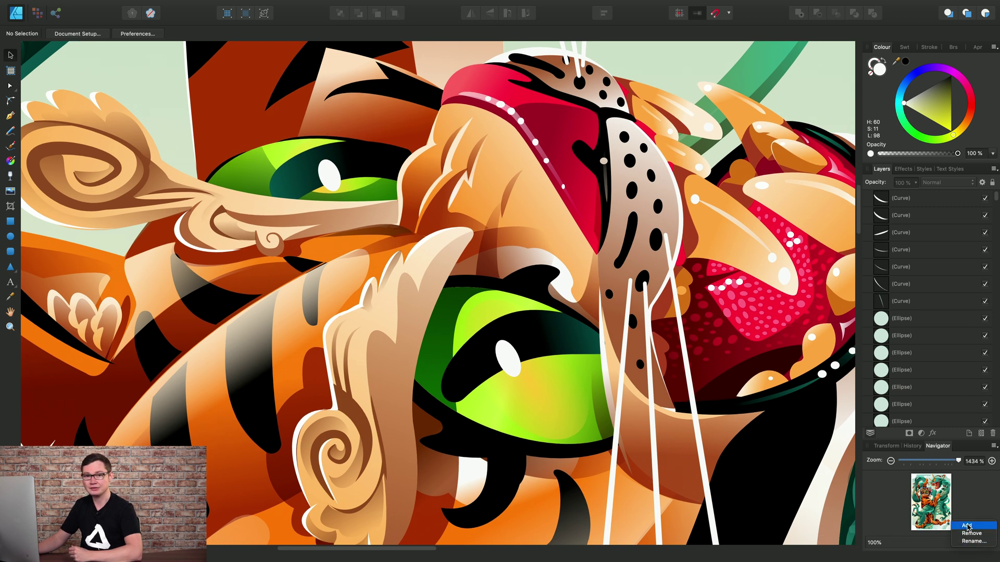
left_click(967, 526)
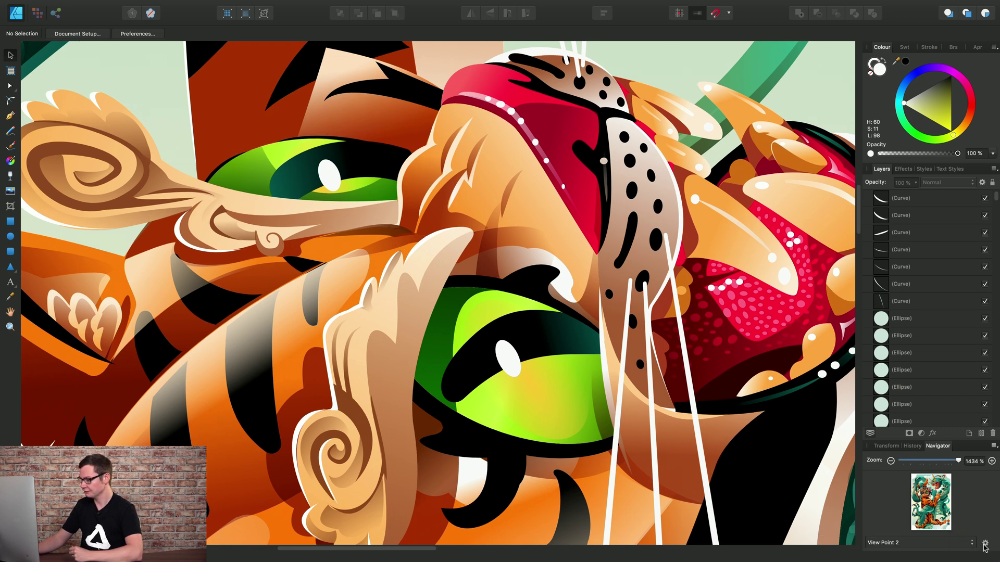
left_click(985, 545)
left_click(974, 545)
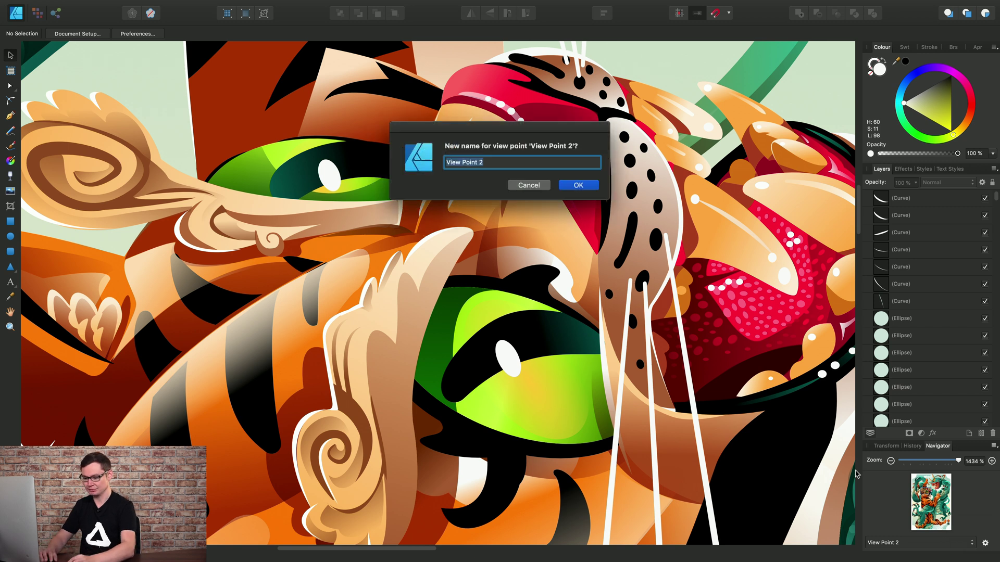
type("Green E")
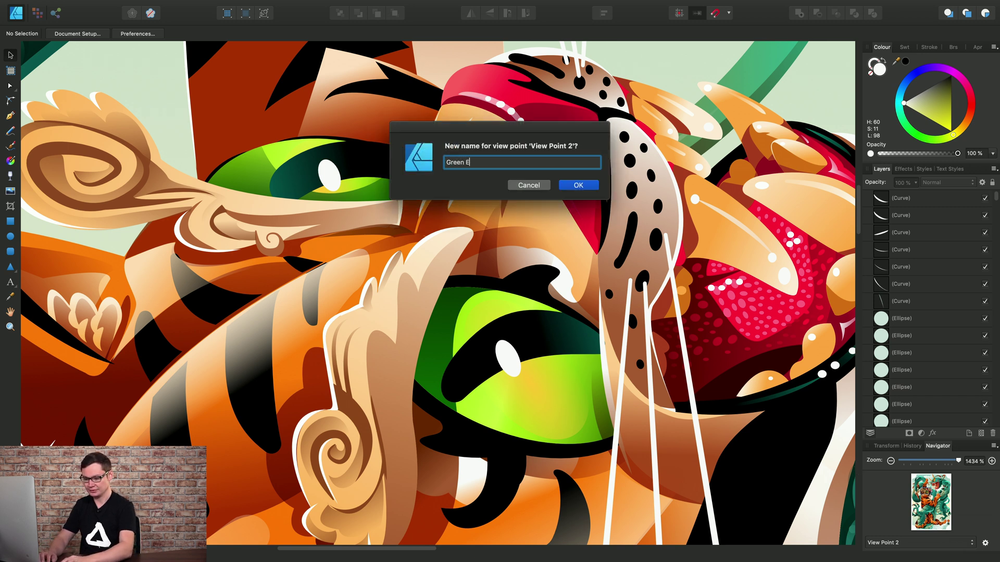
type("yes")
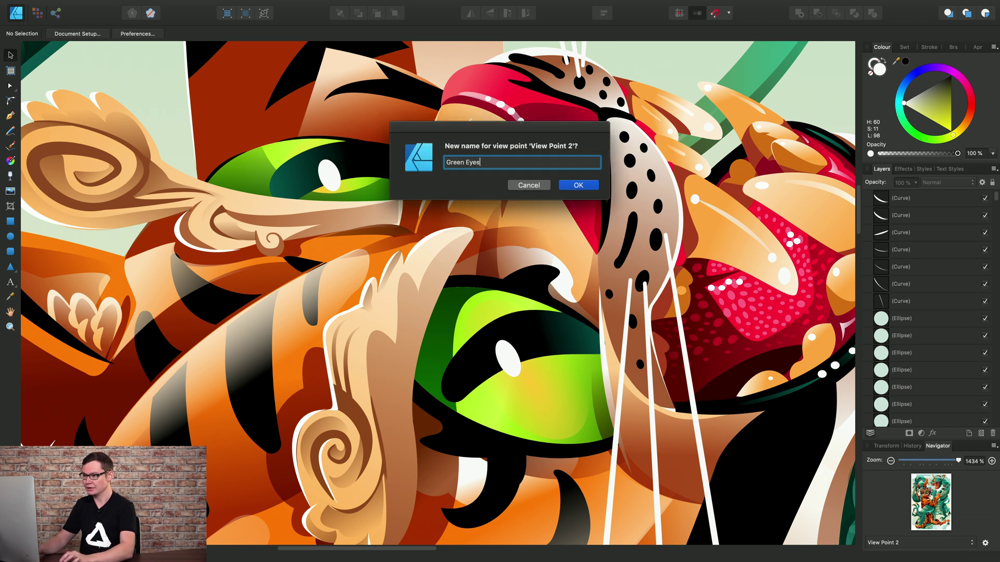
left_click(578, 186)
Zoom in on the orange eye close-up and save it as view point 'Orange Eyes'
scroll(591, 212, "up", 10)
scroll(591, 212, "right", 10)
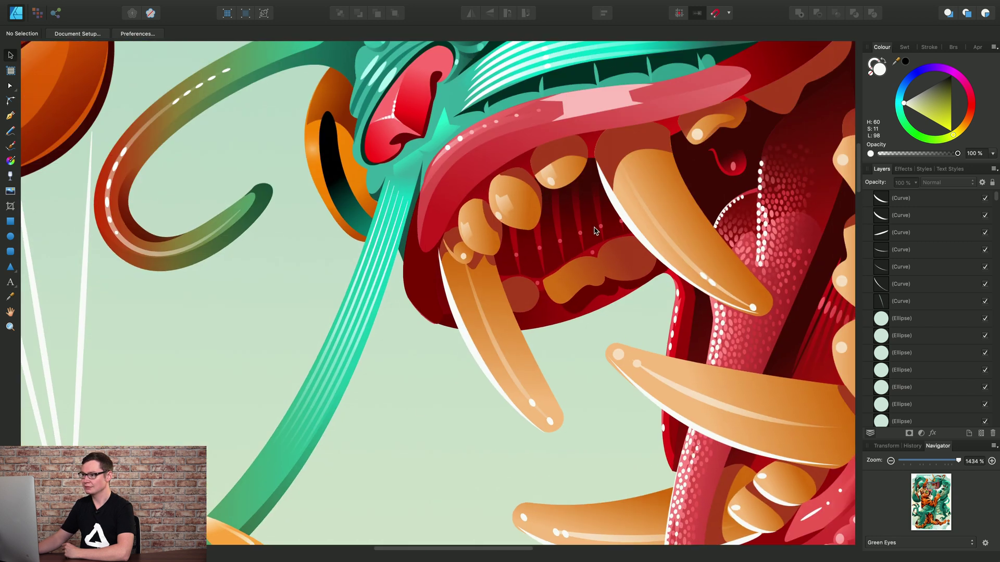
scroll(596, 231, "up", 15)
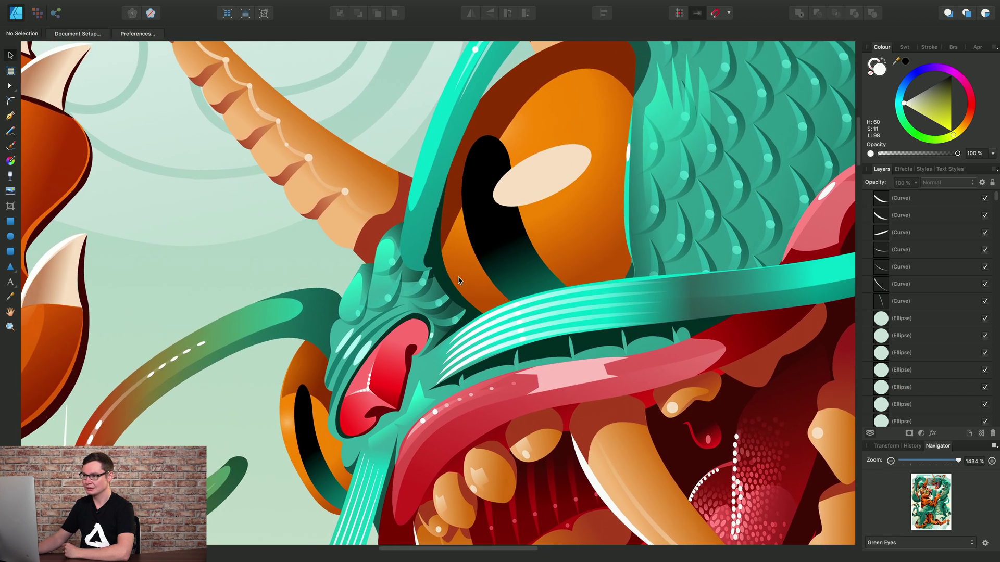
scroll(458, 282, "up", 5)
scroll(457, 275, "right", 3)
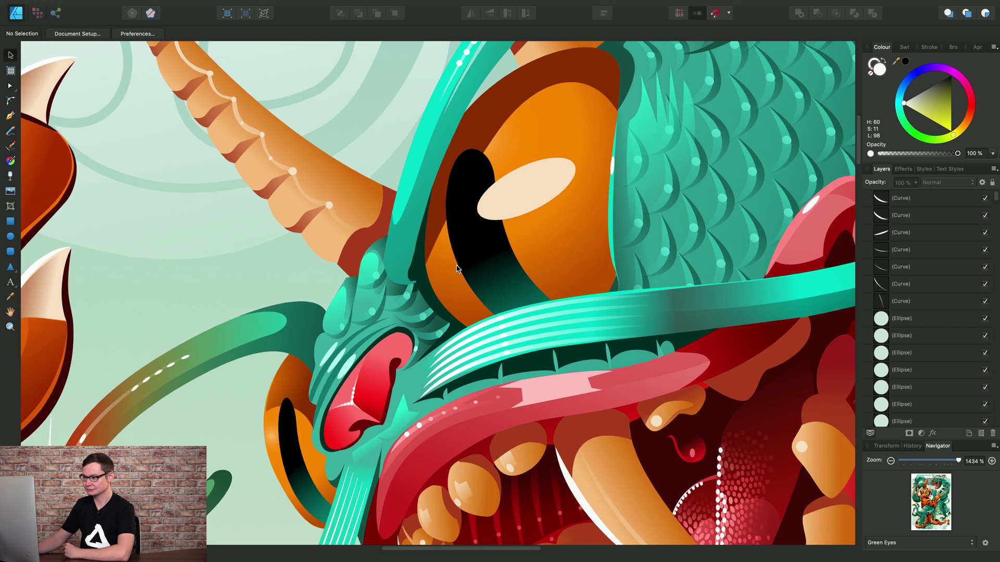
left_click(985, 542)
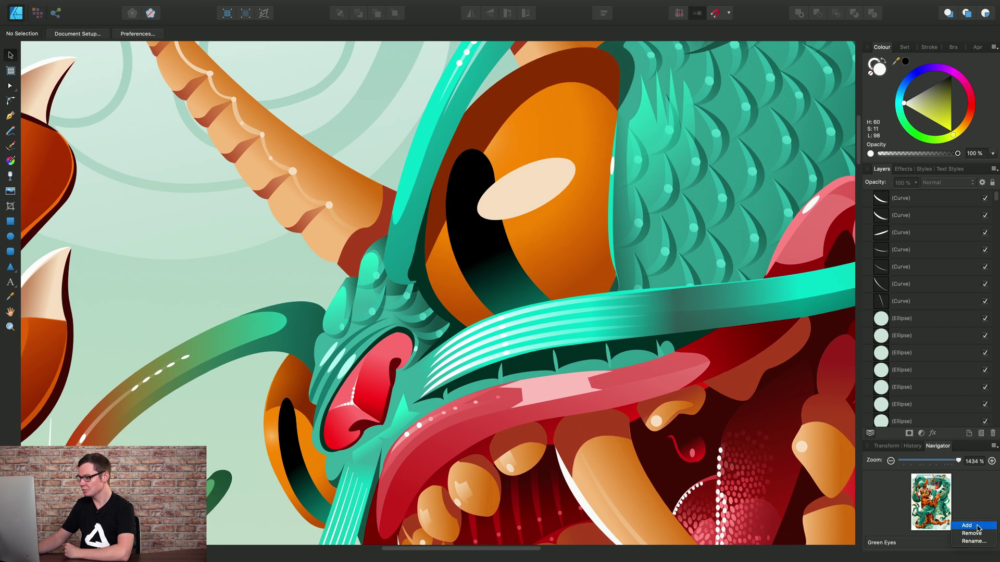
left_click(971, 526)
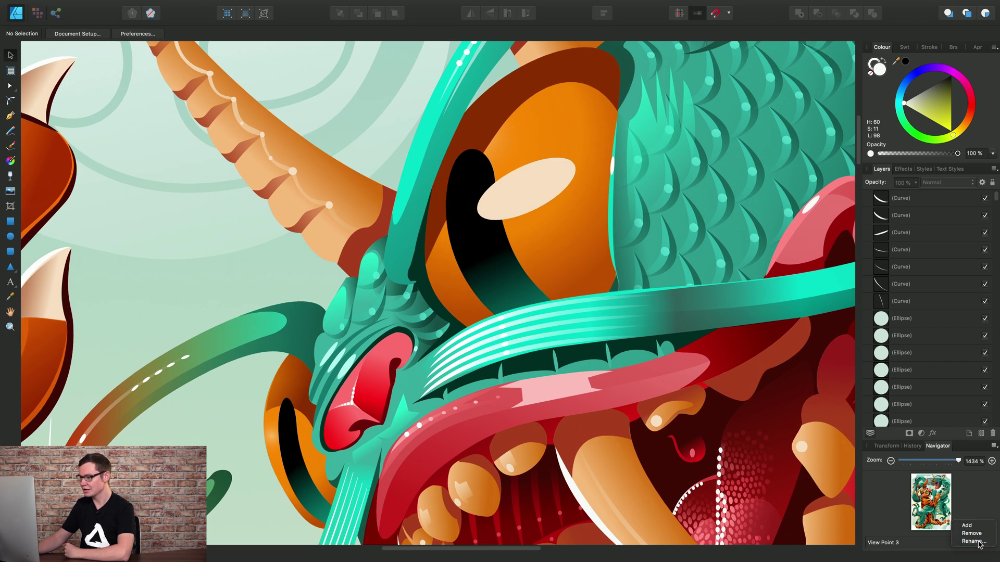
type("Orange ")
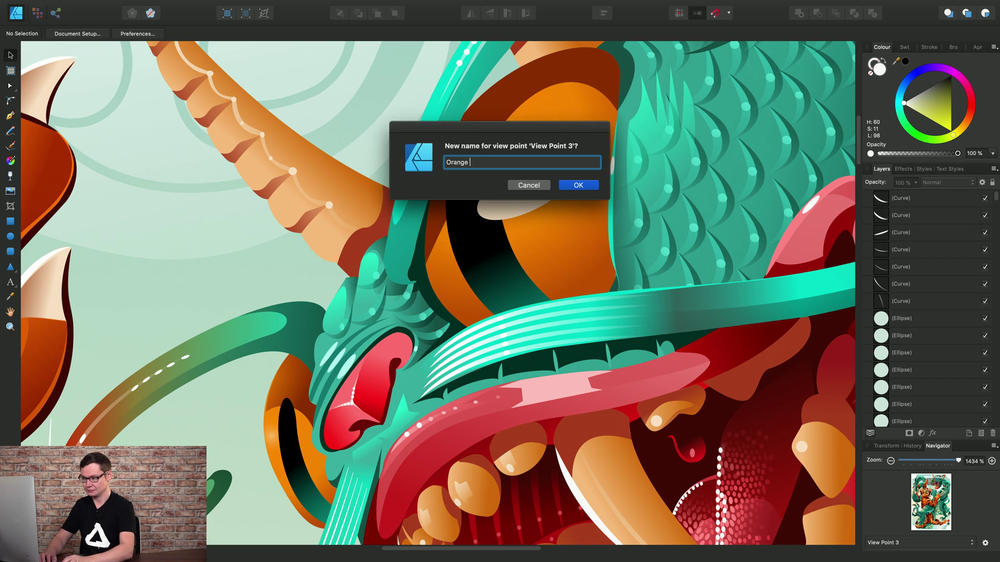
type("Eyes")
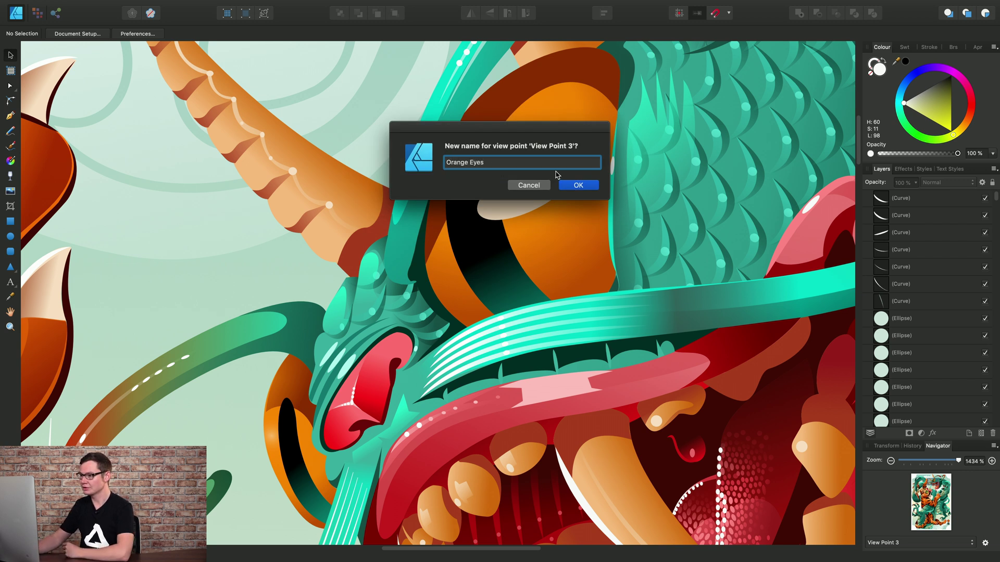
left_click(580, 186)
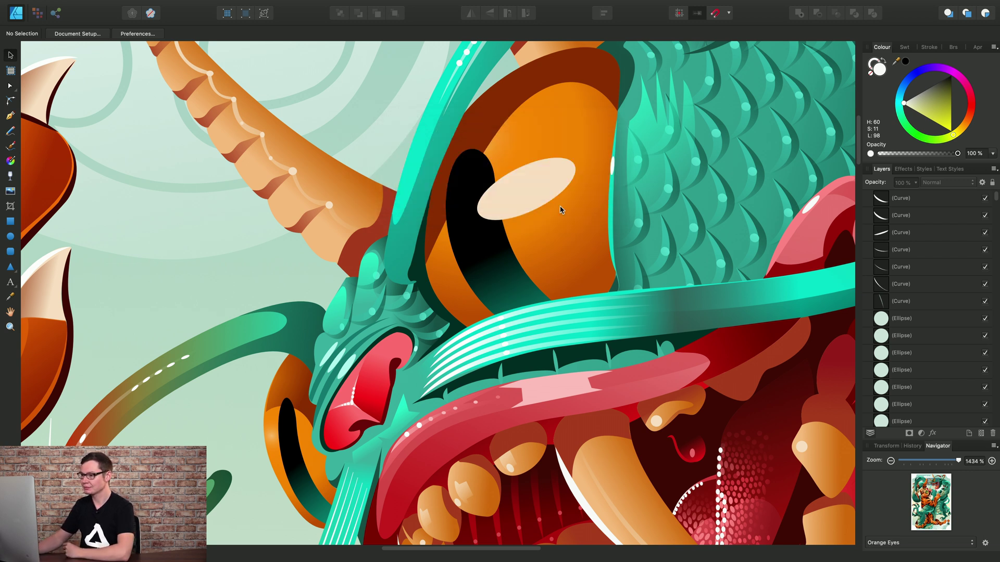
Recall the 100%, Green Eyes and Orange Eyes view points in turn, ending on 100%
left_click(904, 543)
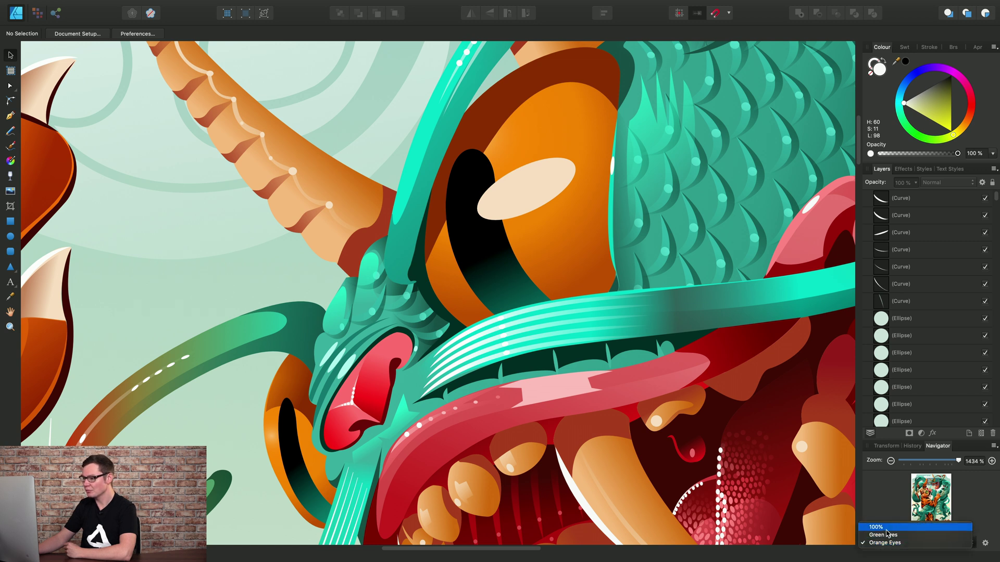
left_click(883, 527)
left_click(885, 543)
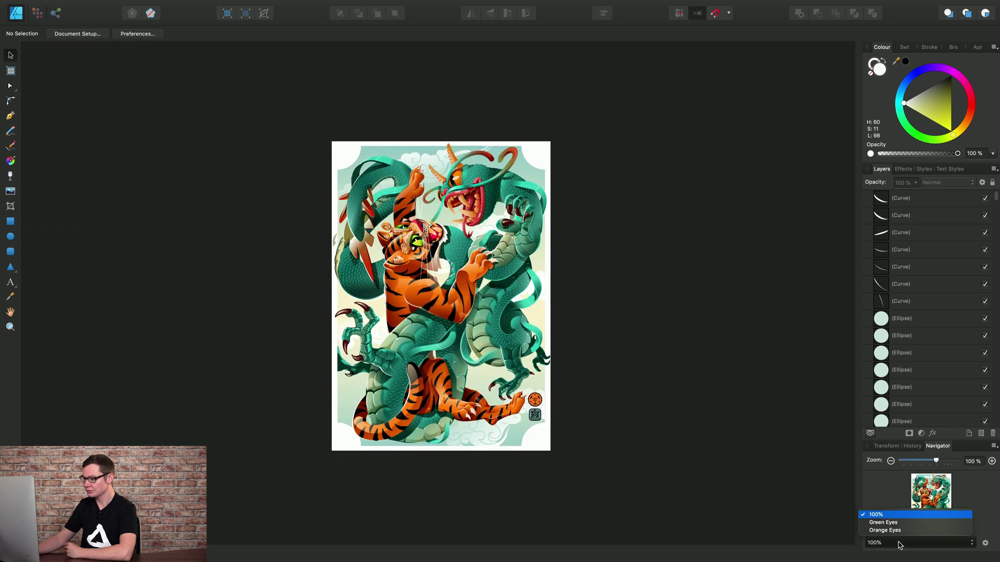
left_click(884, 522)
left_click(885, 542)
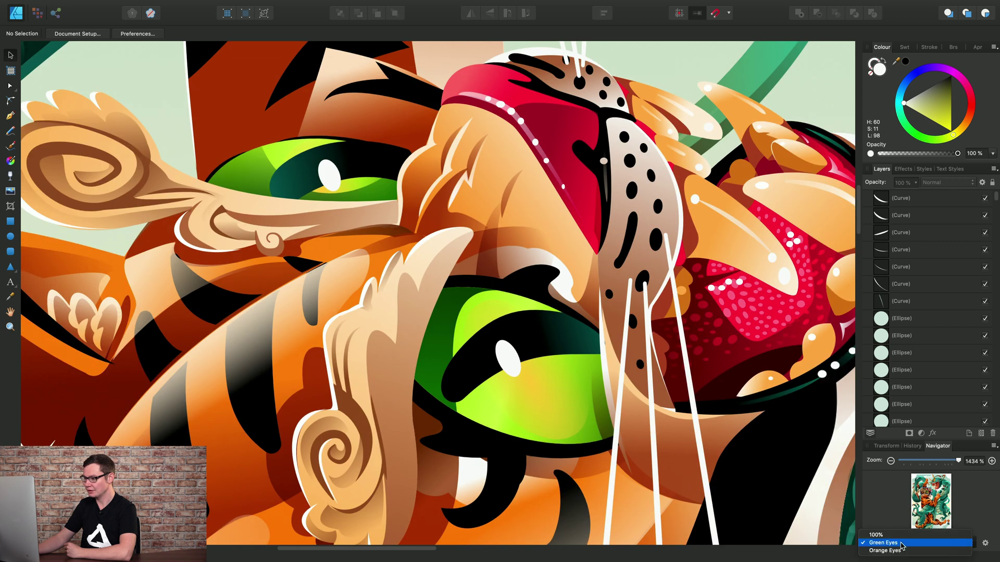
key("Return")
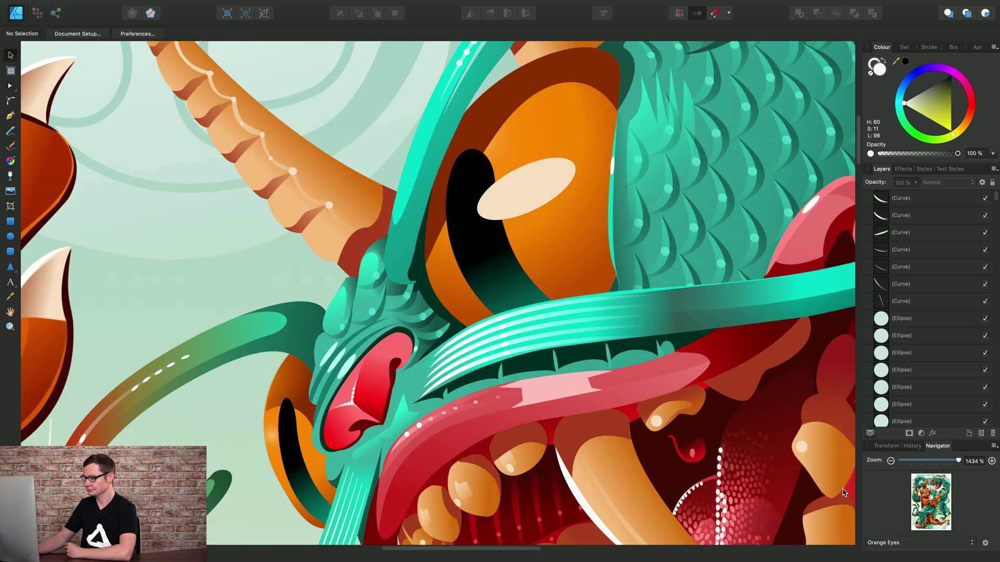
left_click(884, 543)
left_click(885, 525)
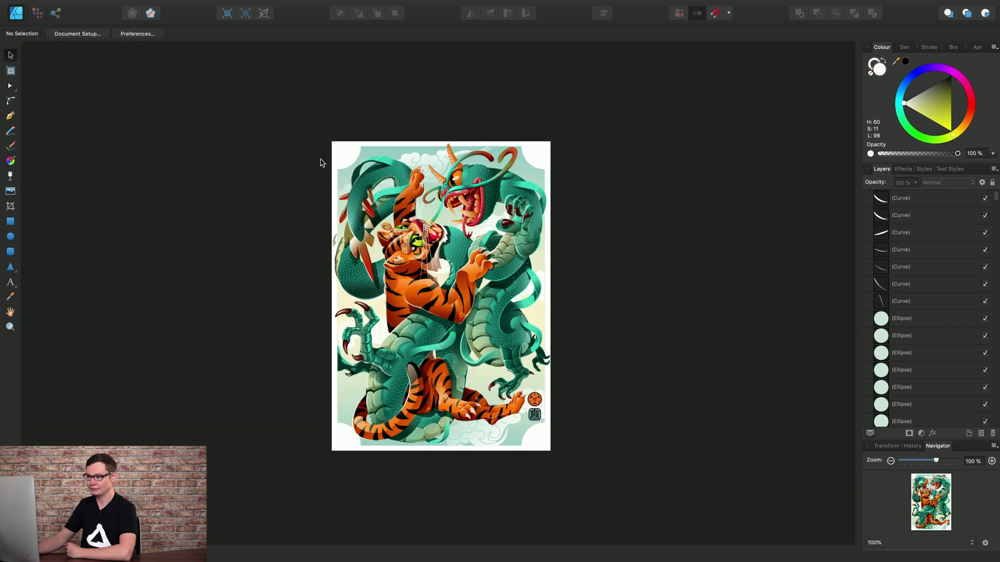
Switch to the Hand tool and rotate the canvas right three times via View > Rotate Right
scroll(454, 231, "up", 2)
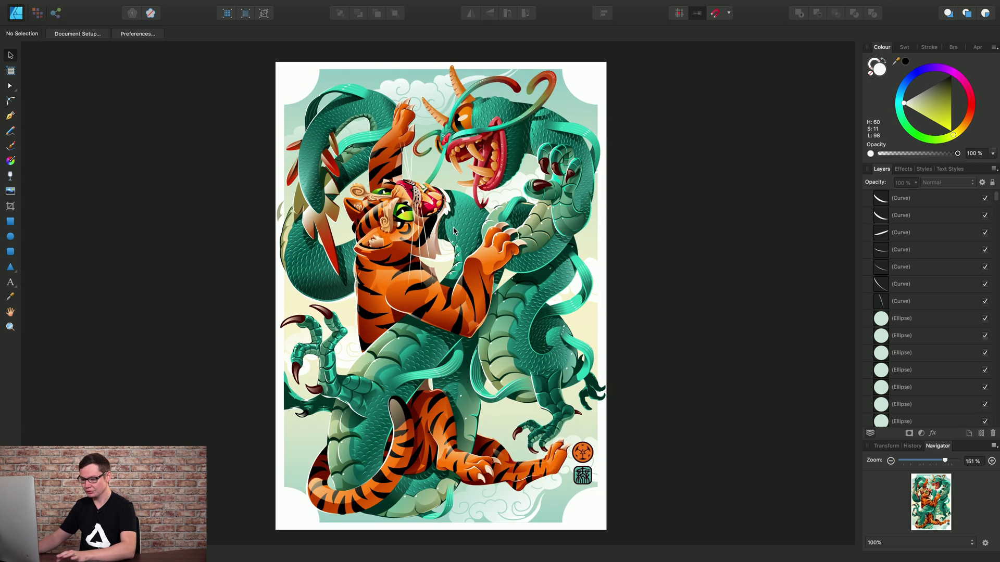
key("h")
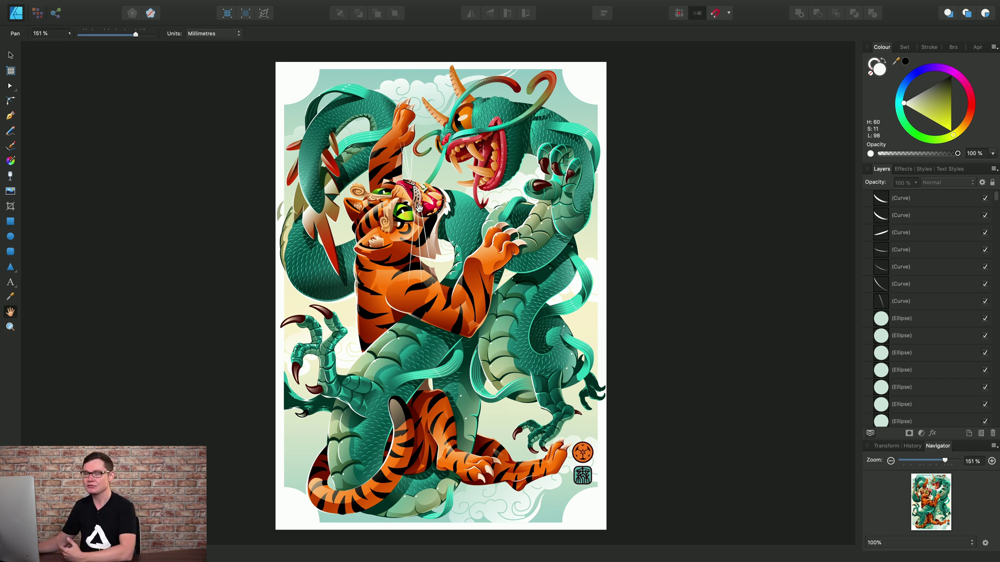
left_click(251, 6)
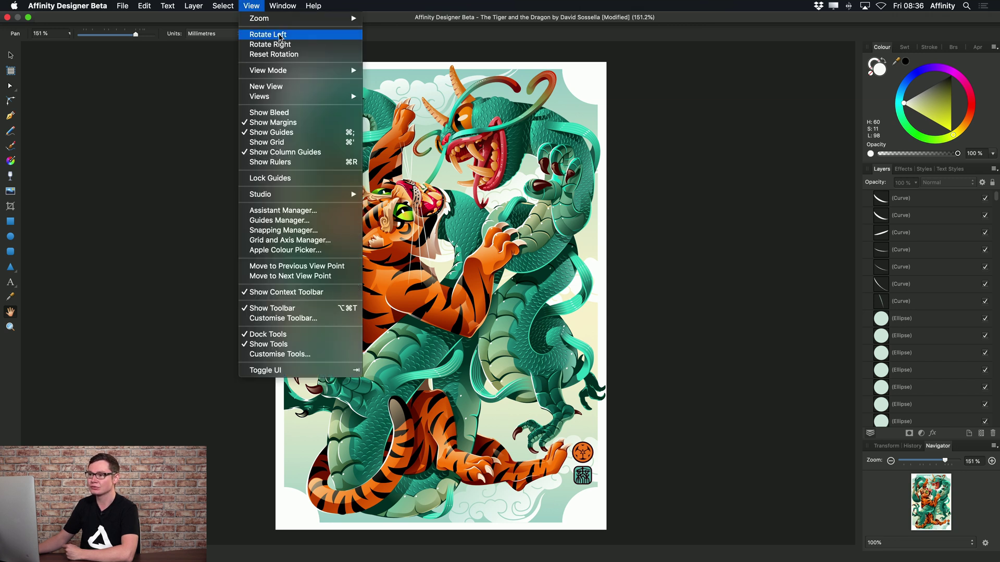
left_click(283, 48)
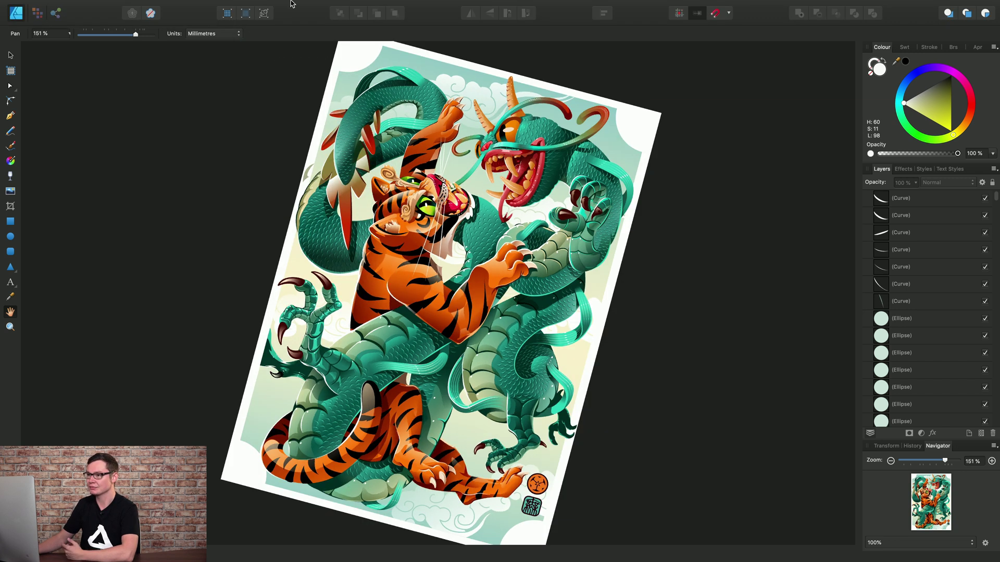
left_click(251, 6)
left_click(268, 44)
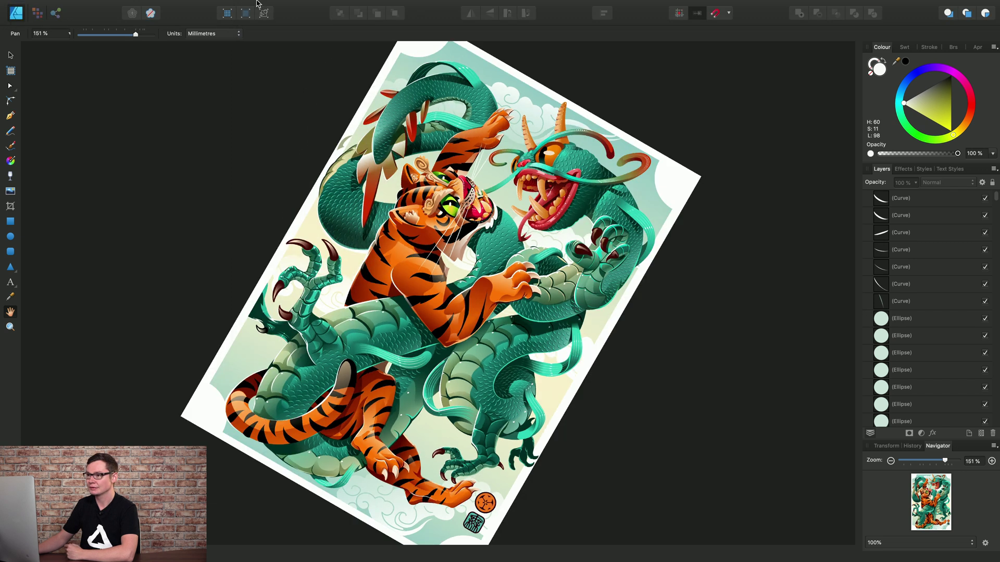
left_click(251, 6)
left_click(261, 46)
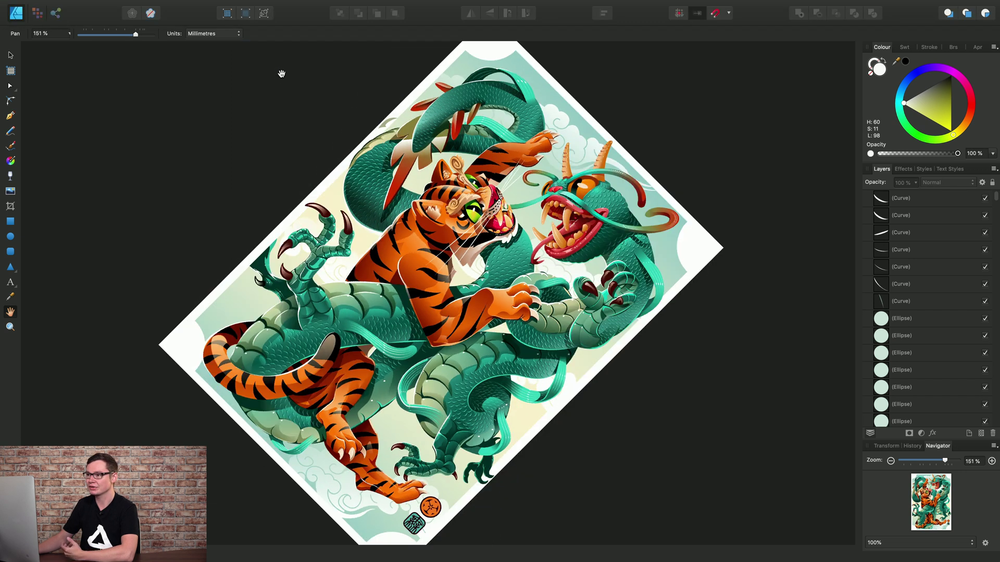
Reset the canvas rotation so the artwork stands upright again
left_click(251, 6)
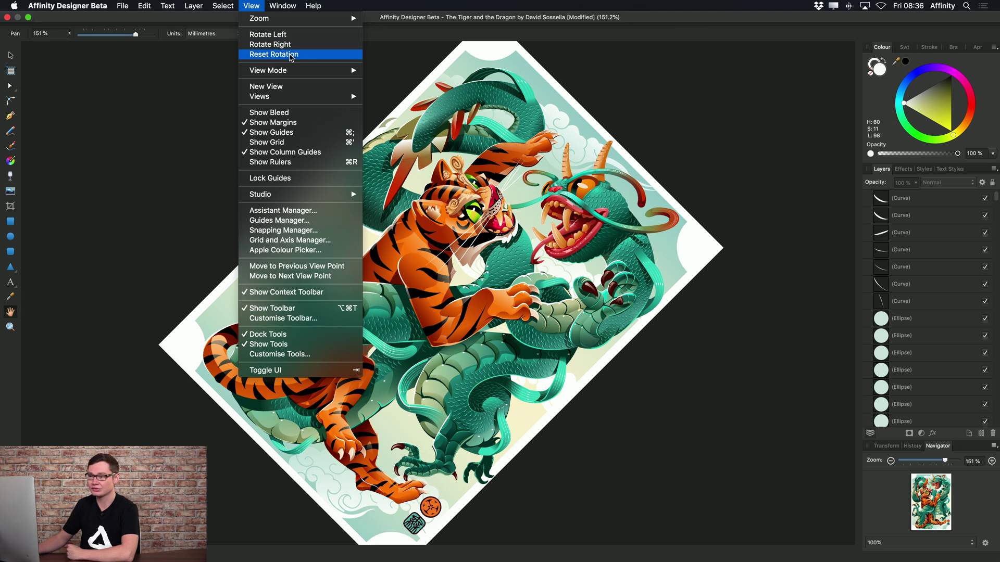
left_click(292, 56)
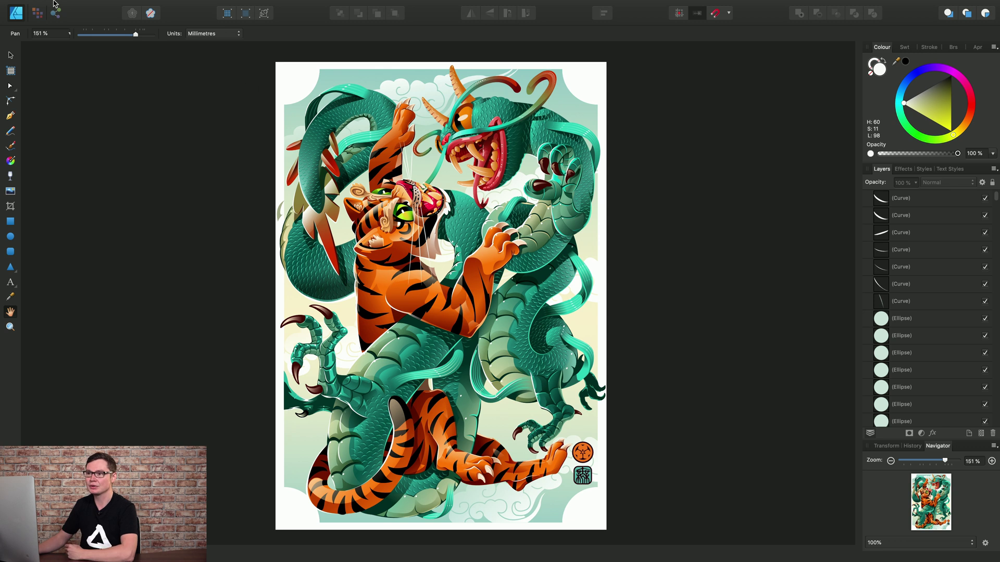
mouse_move(57, 3)
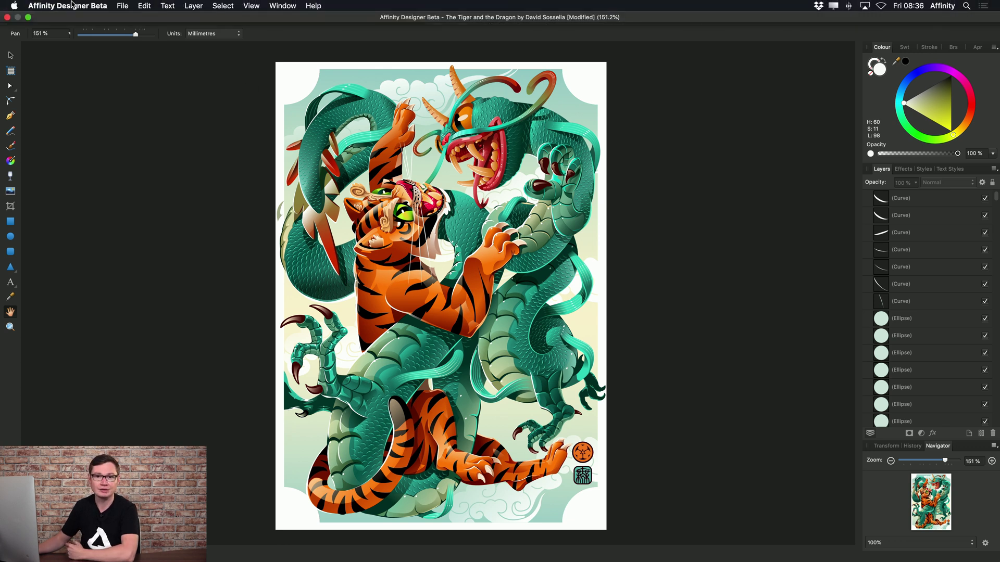
left_click(72, 5)
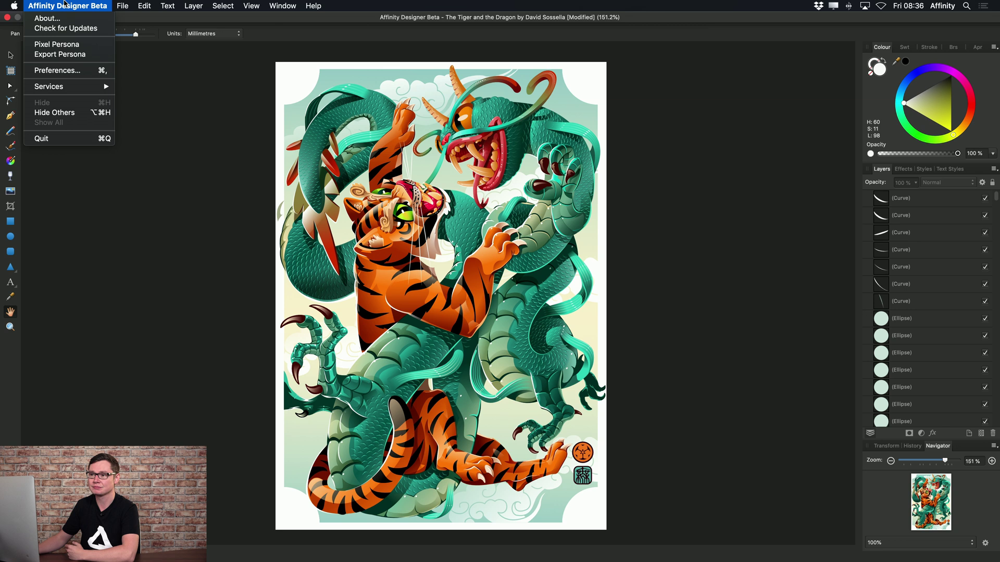
left_click(54, 70)
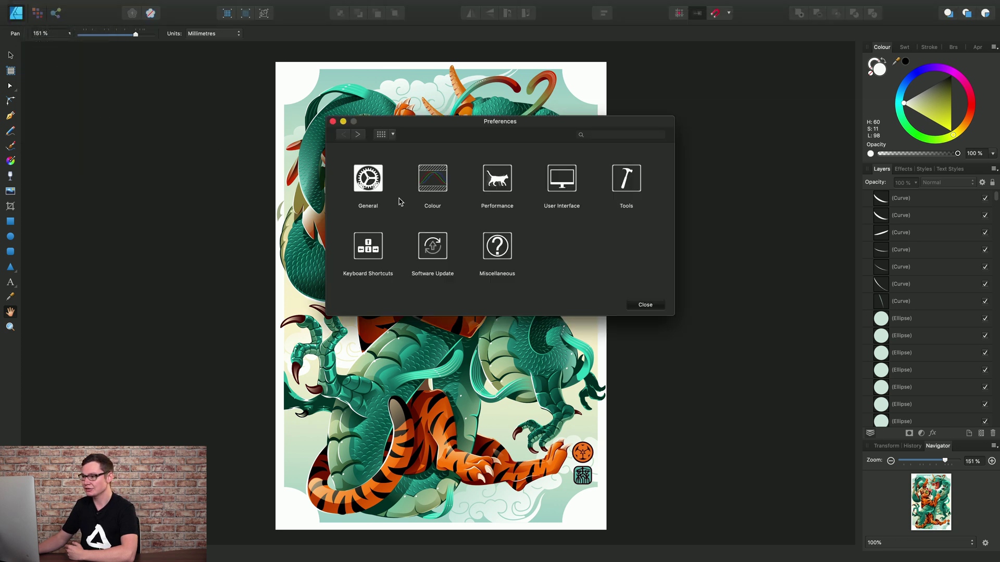
left_click(370, 252)
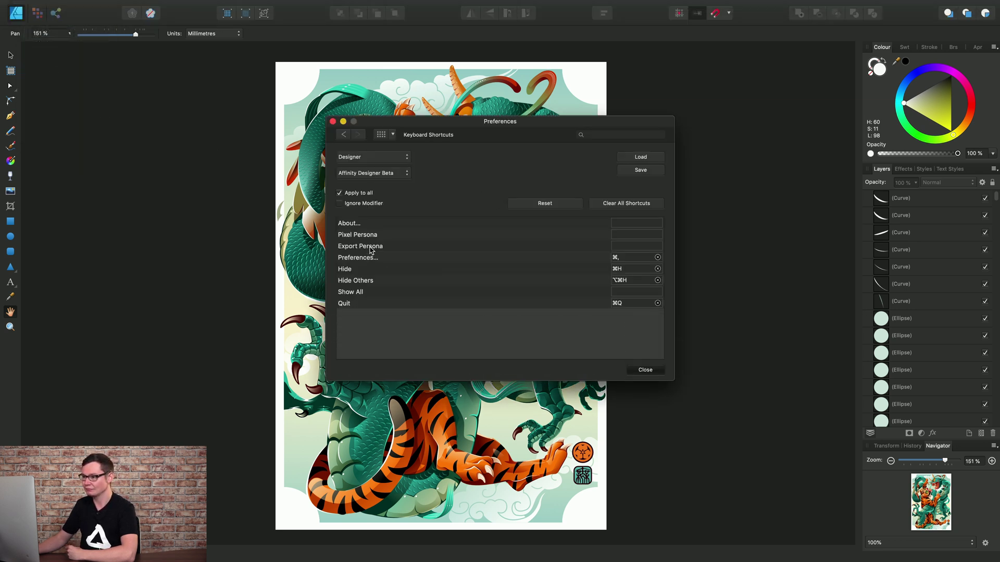
left_click(403, 175)
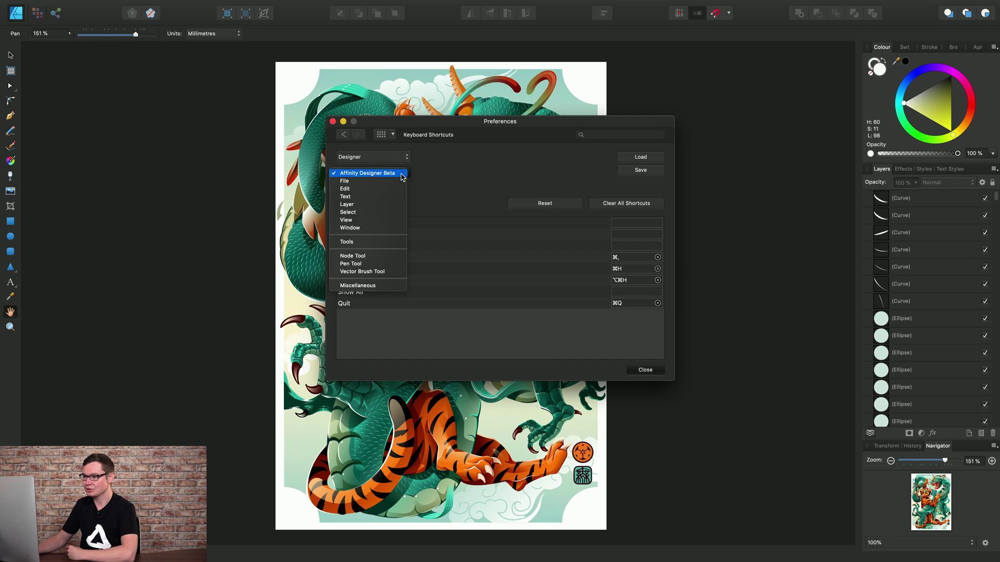
left_click(356, 220)
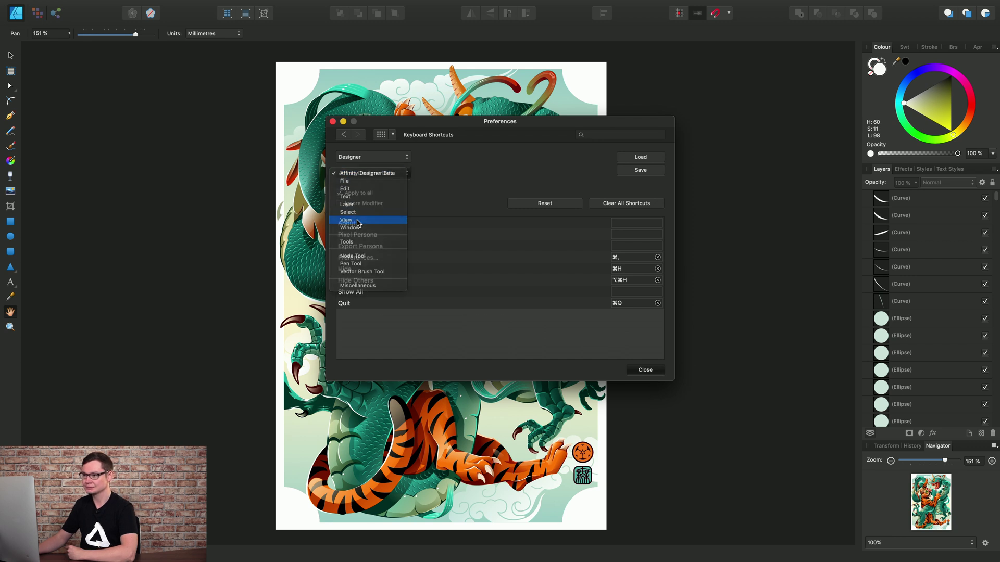
scroll(660, 232, "down", 5)
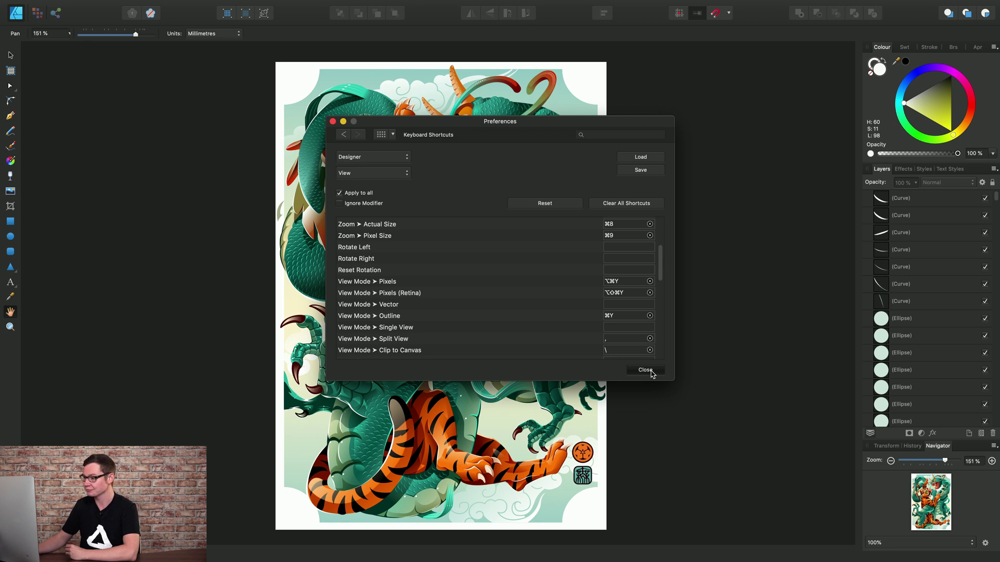
left_click(645, 370)
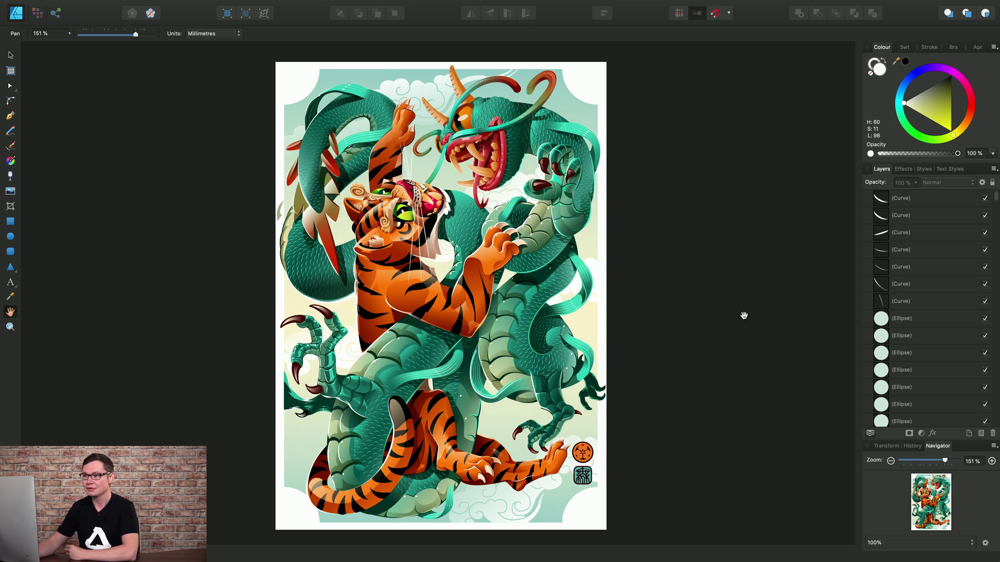